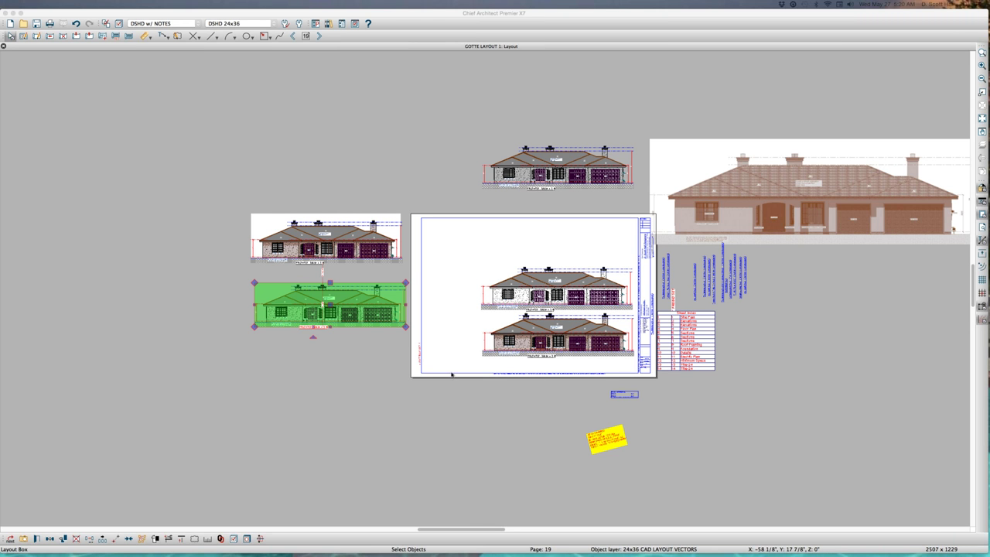
Drag the small line-drawing front elevation onto the top of the sheet and place it.
scroll(292, 345, "down", 1)
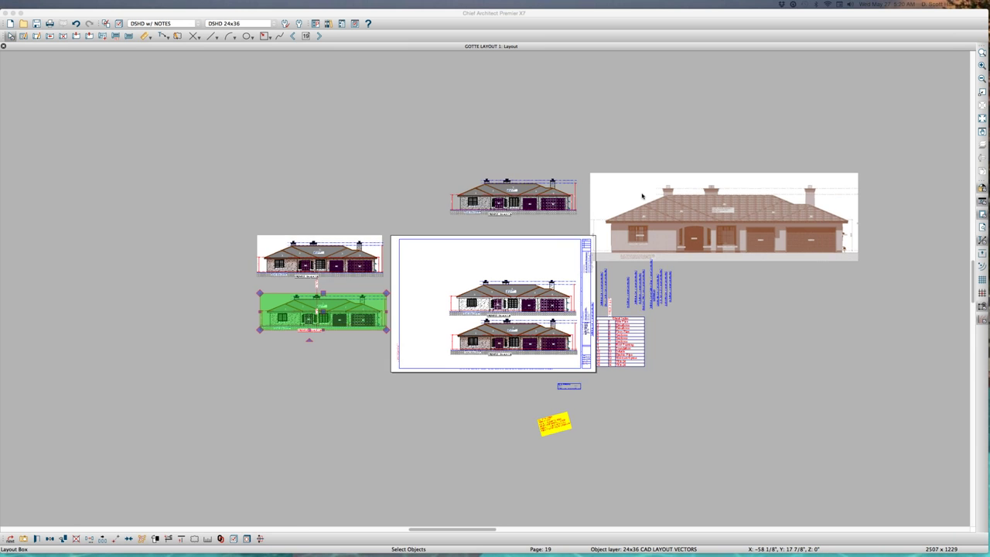
scroll(414, 277, "up", 5)
scroll(418, 279, "down", 2)
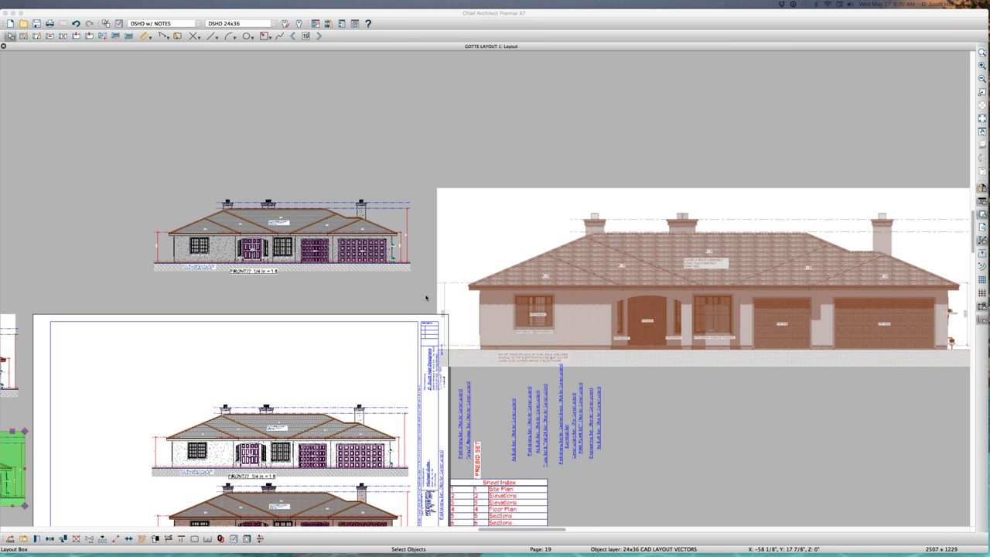
left_click(408, 209)
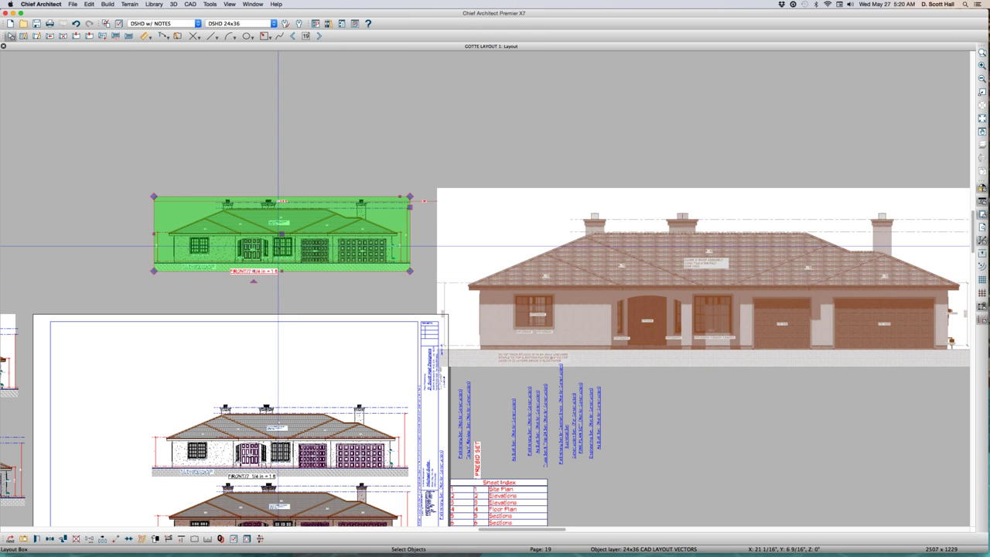
left_click_drag(282, 234, 282, 359)
left_click(572, 326)
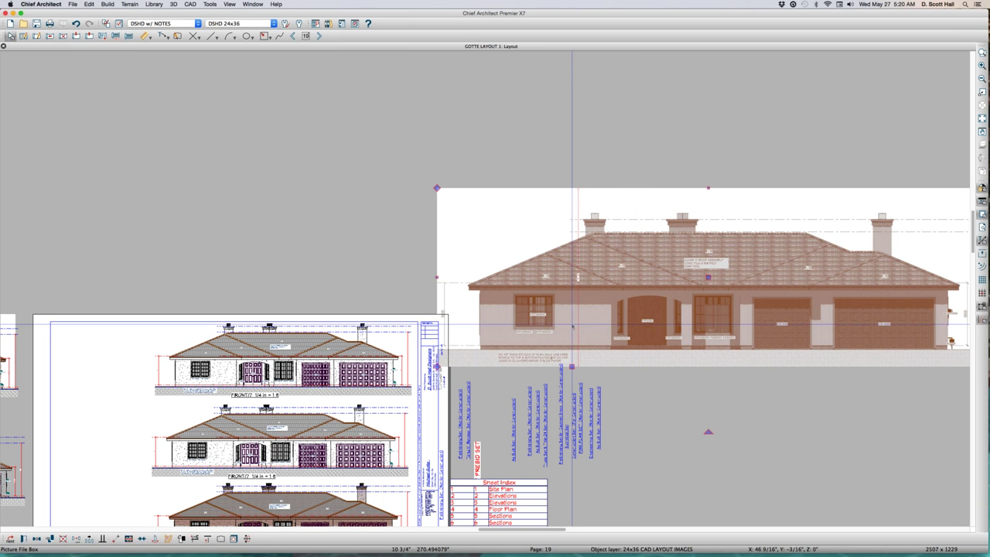
Select the colored elevation picture file box beside the new top elevation.
left_click(239, 333)
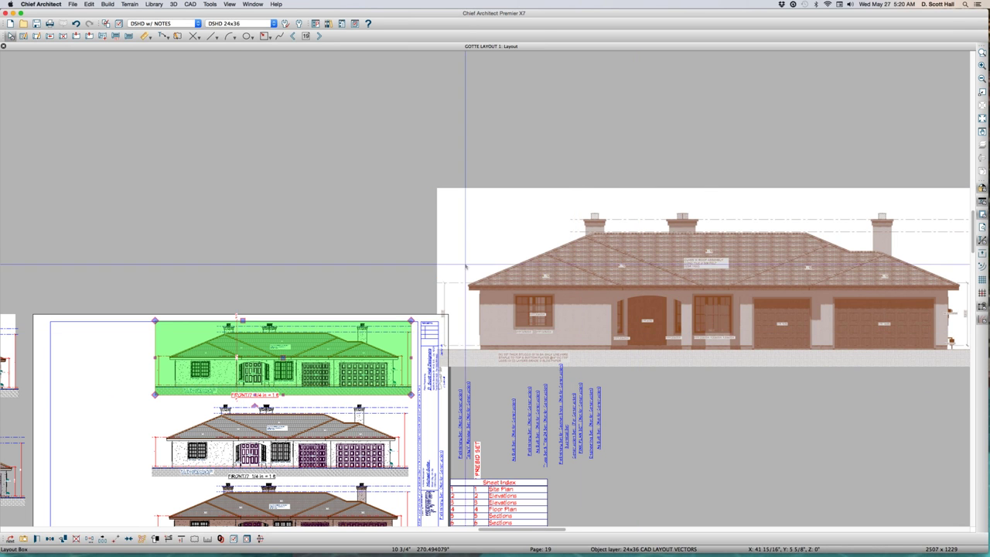
left_click(580, 256)
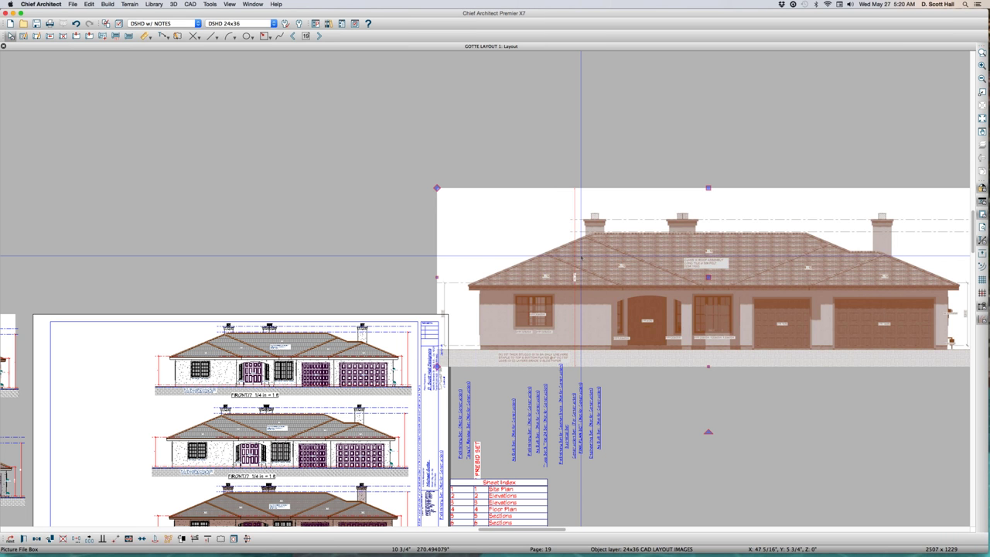
scroll(256, 508, "down", 2)
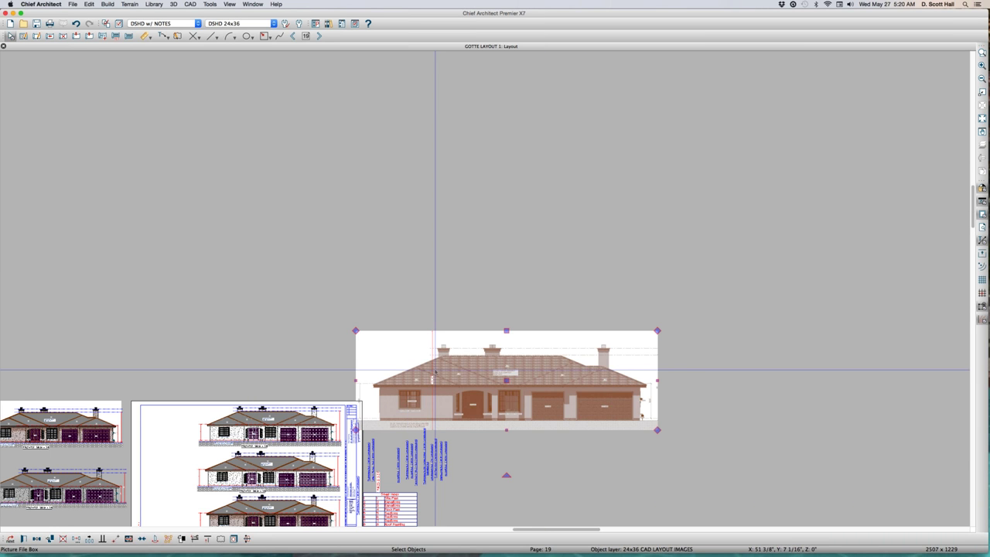
Crop the roof off the top of the colored picture and trim its left side.
scroll(456, 366, "up", 2)
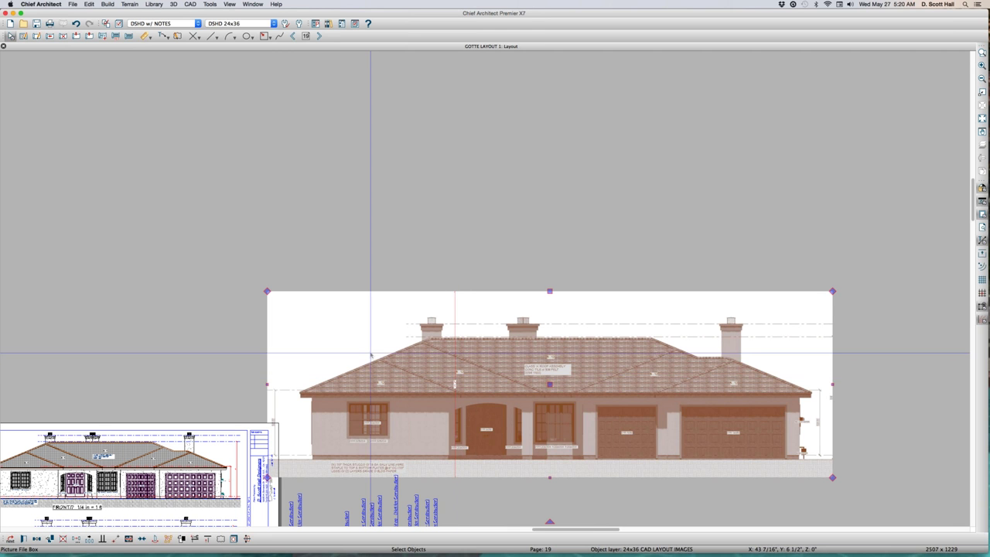
scroll(325, 359, "down", 1)
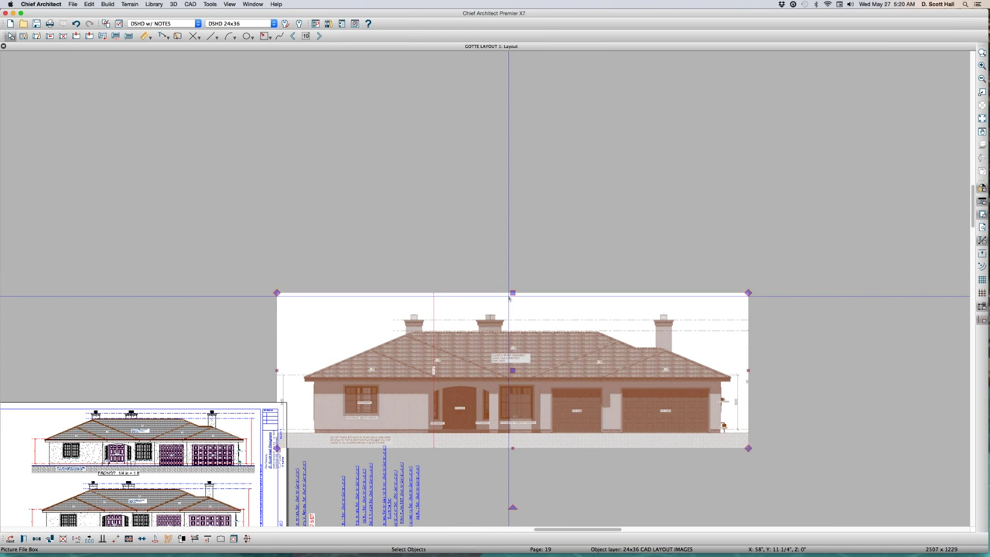
left_click_drag(511, 292, 473, 377)
left_click_drag(277, 410, 305, 409)
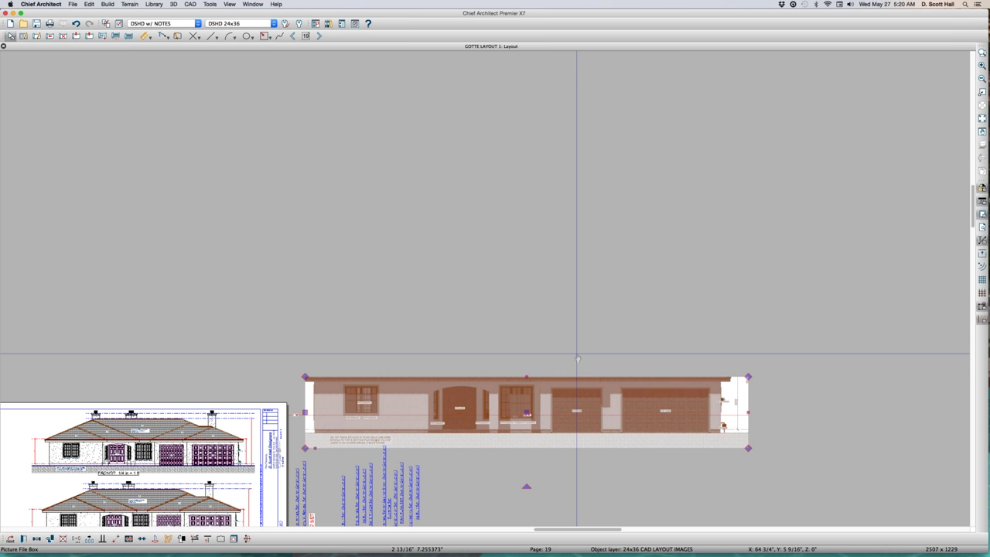
Trim the white strip off the picture's right side and raise its bottom edge.
scroll(731, 399, "up", 2)
scroll(735, 392, "up", 2)
scroll(736, 392, "down", 2)
scroll(827, 392, "up", 1)
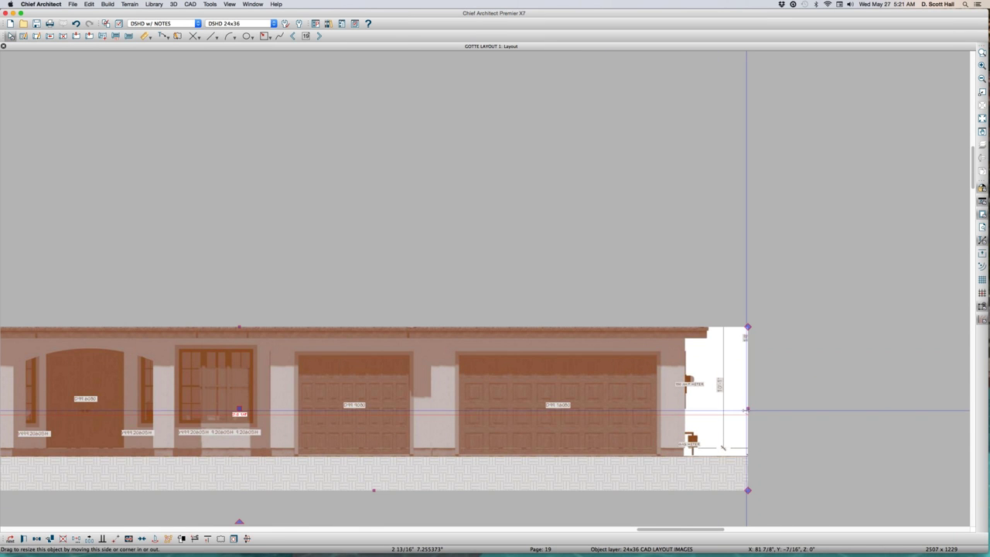
left_click_drag(678, 486, 683, 455)
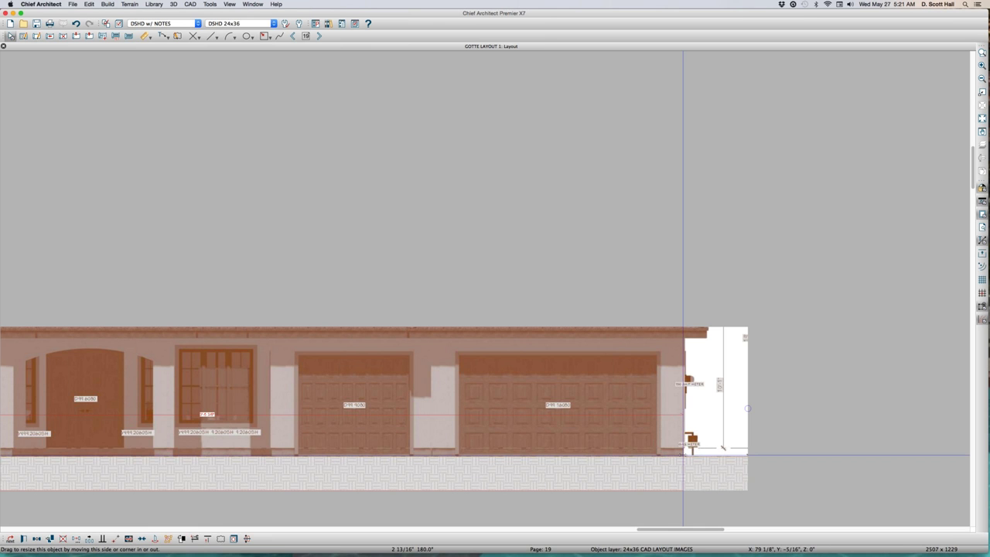
left_click_drag(683, 454, 683, 455)
scroll(719, 495, "up", 2)
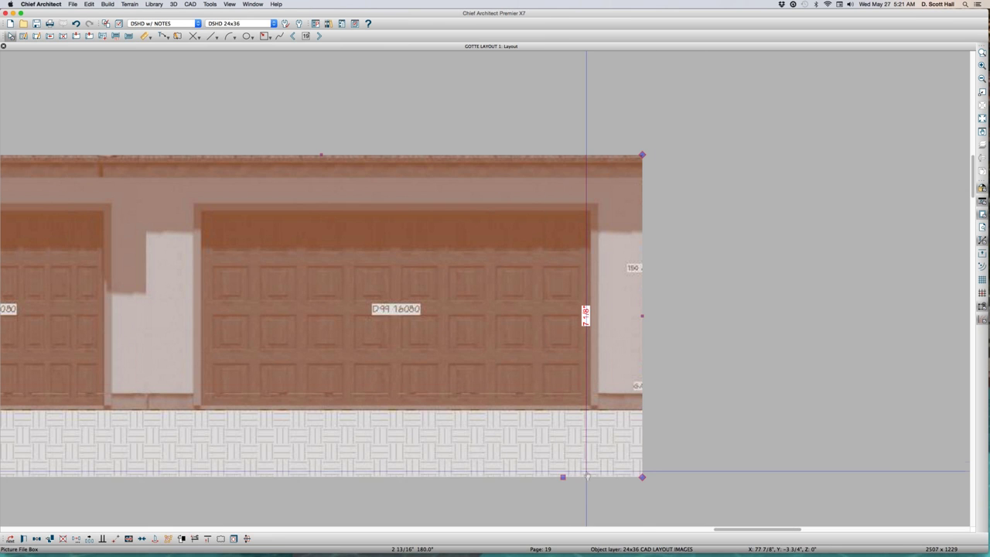
left_click_drag(564, 477, 619, 410)
scroll(797, 333, "down", 5)
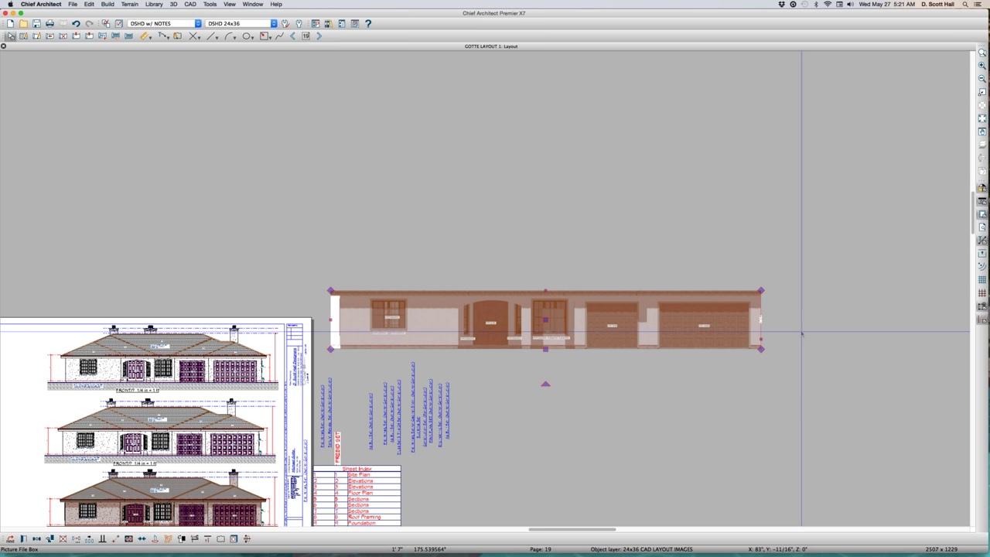
Reselect the cropped colored picture and zoom in to check its placement over the top elevation.
left_click(769, 367)
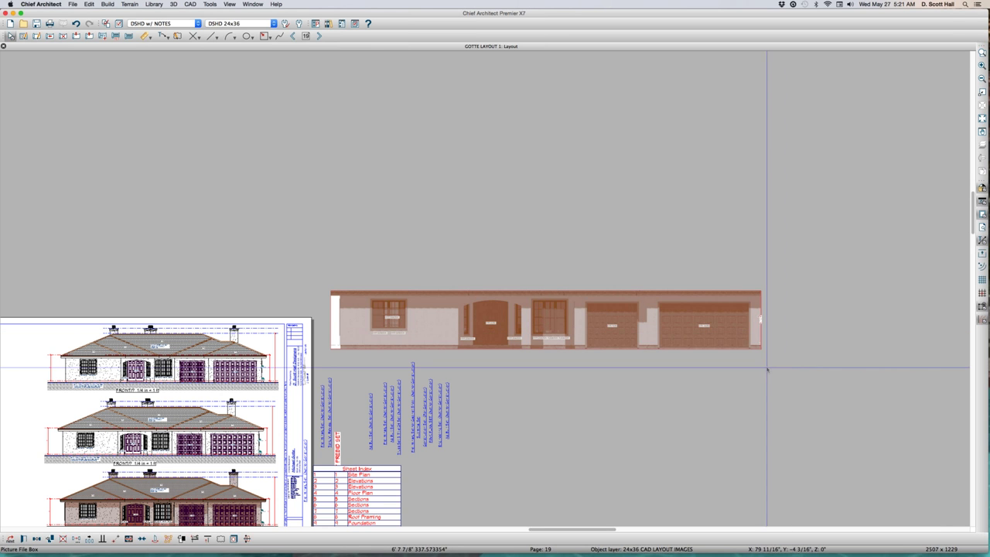
scroll(736, 328, "up", 2)
left_click(736, 329)
scroll(736, 328, "down", 2)
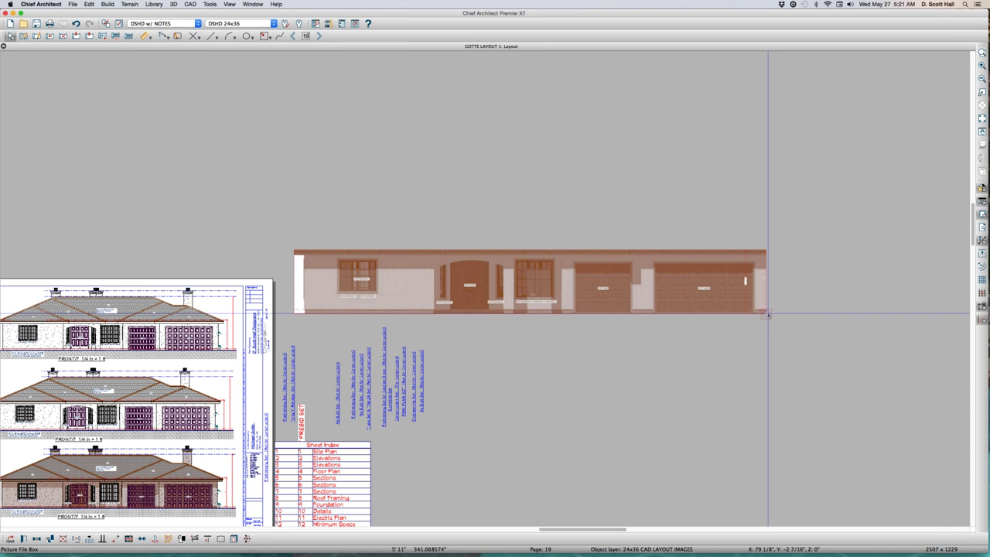
scroll(226, 318, "up", 1)
scroll(226, 318, "up", 5)
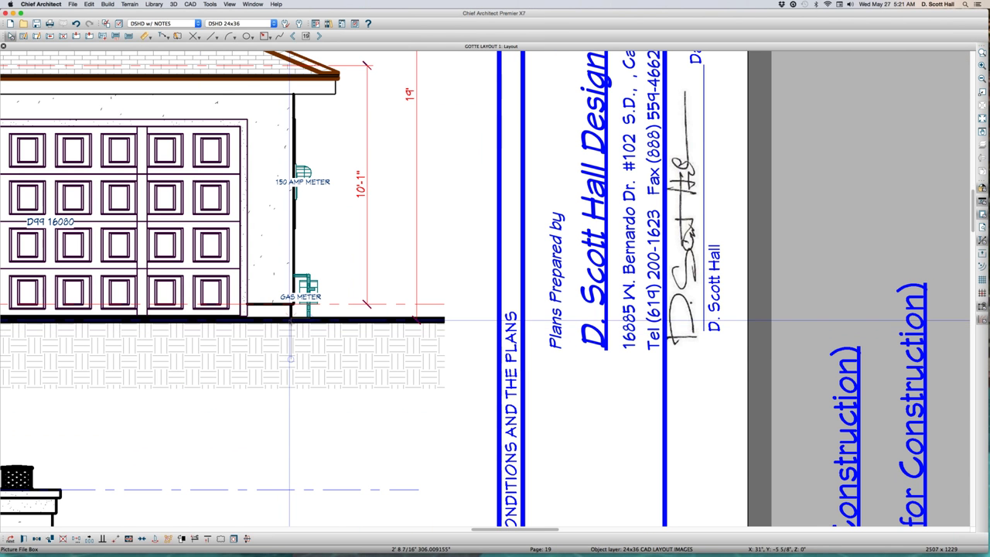
scroll(288, 320, "up", 3)
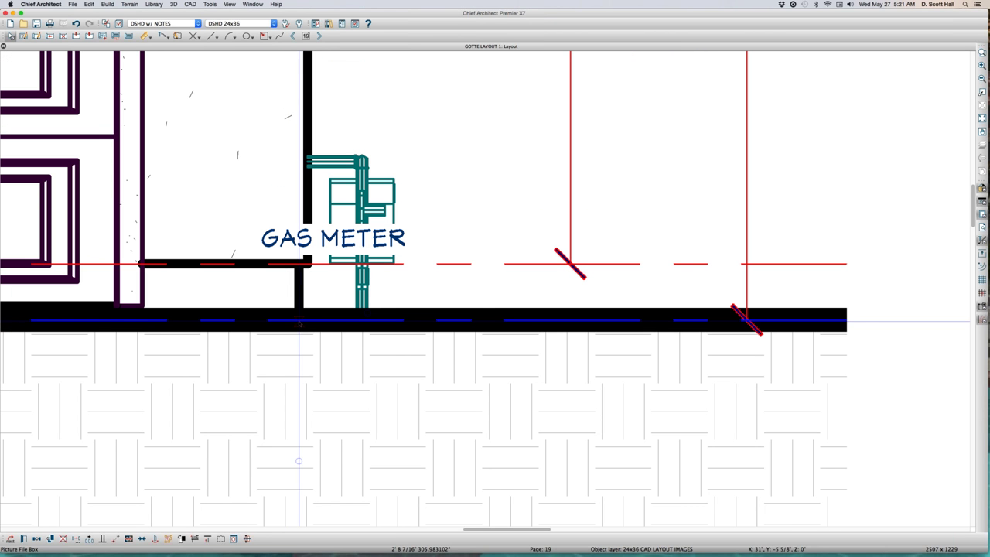
scroll(546, 259, "down", 3)
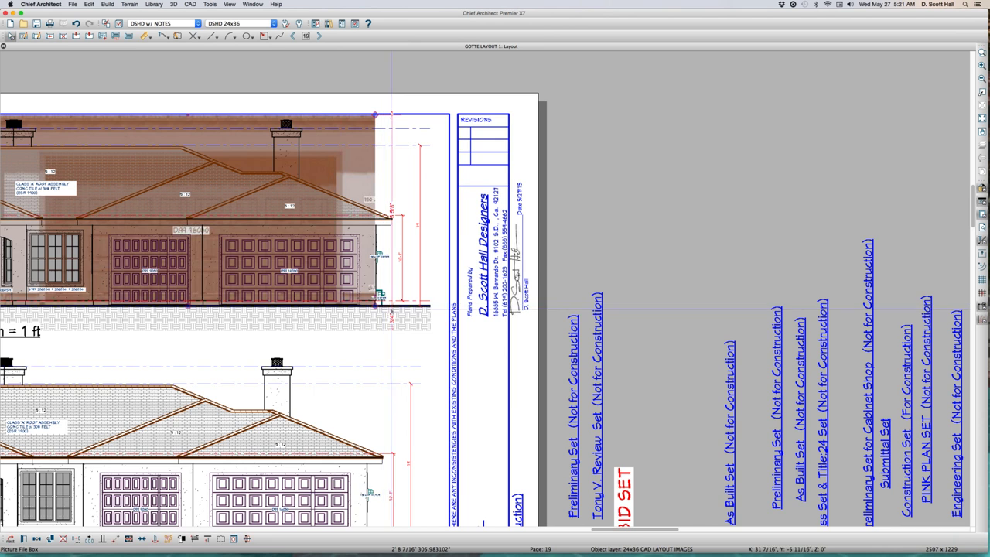
scroll(646, 226, "down", 2)
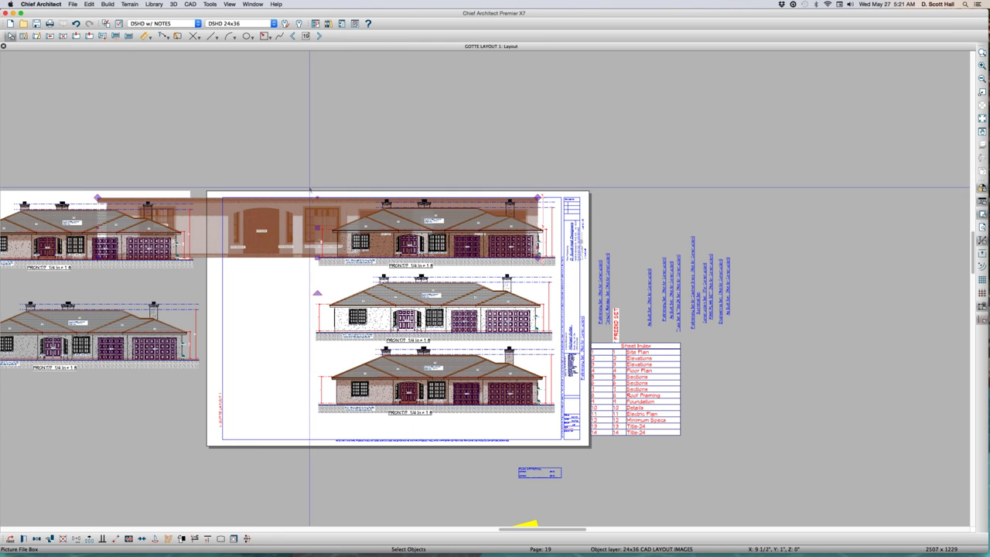
Finish resizing the colored picture over the top elevation and zoom to the eave corner to verify alignment.
left_click(155, 204)
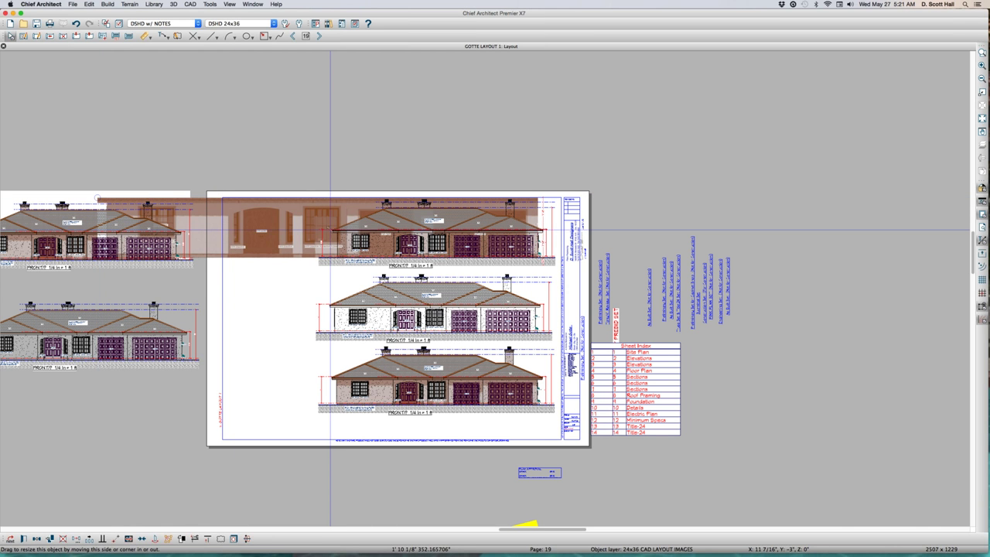
scroll(334, 229, "up", 2)
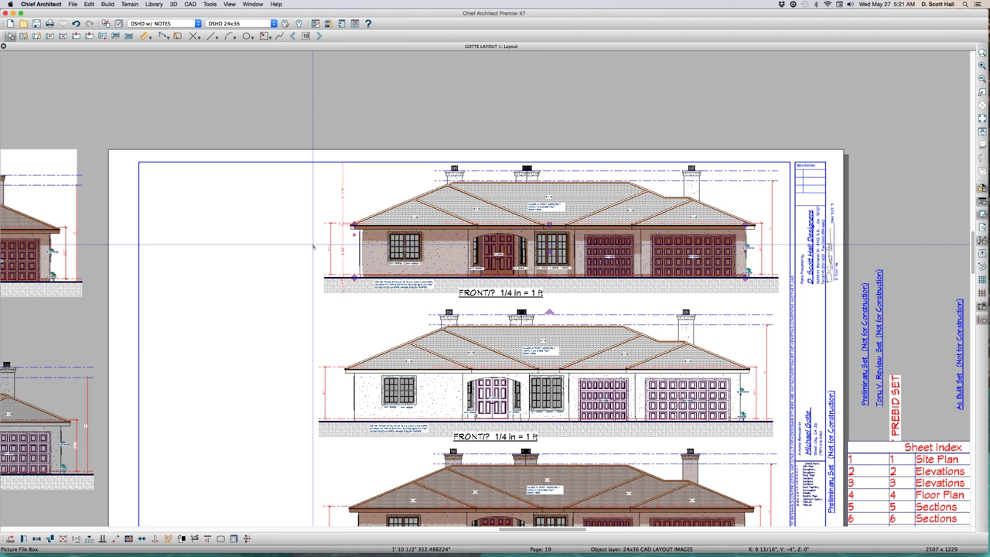
scroll(325, 244, "up", 5)
scroll(320, 250, "up", 4)
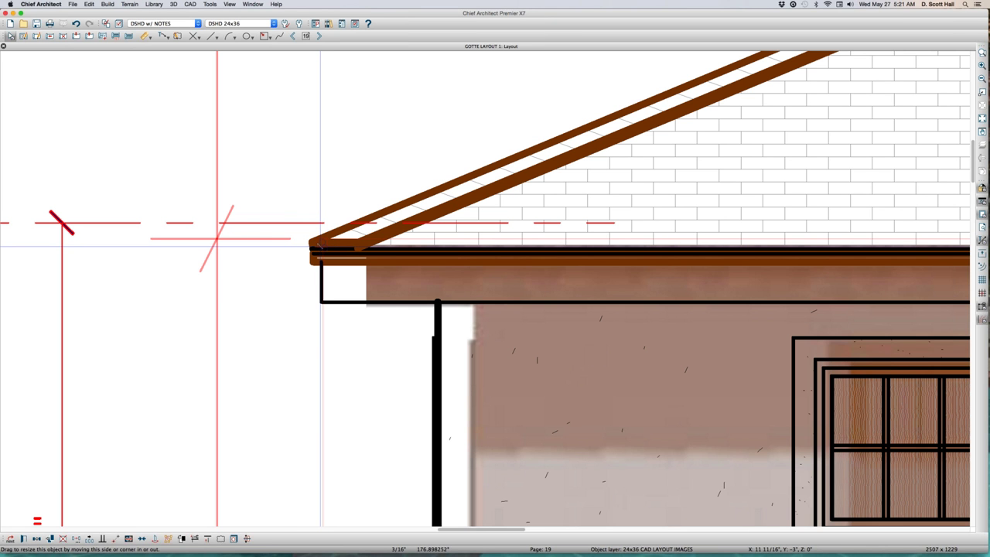
scroll(320, 246, "down", 5)
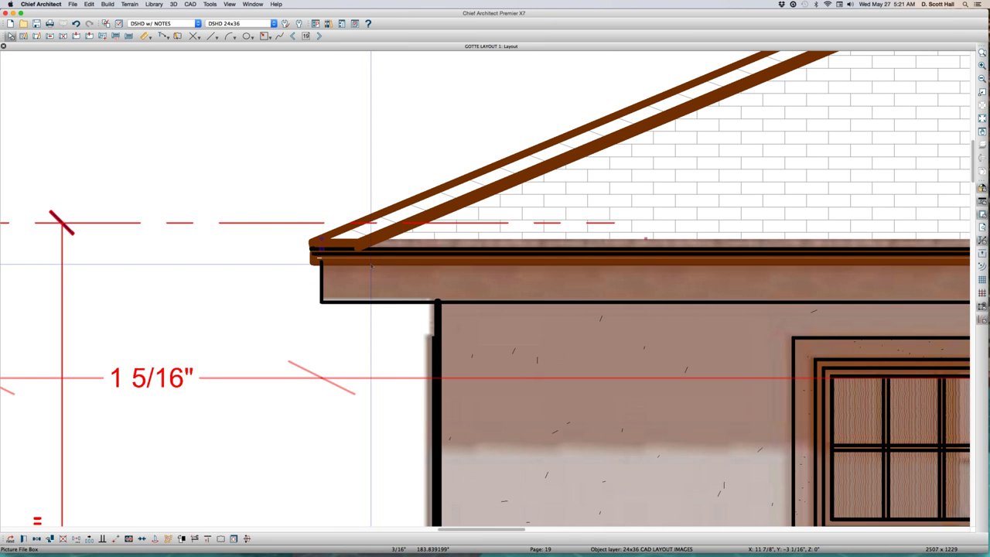
scroll(179, 140, "down", 3)
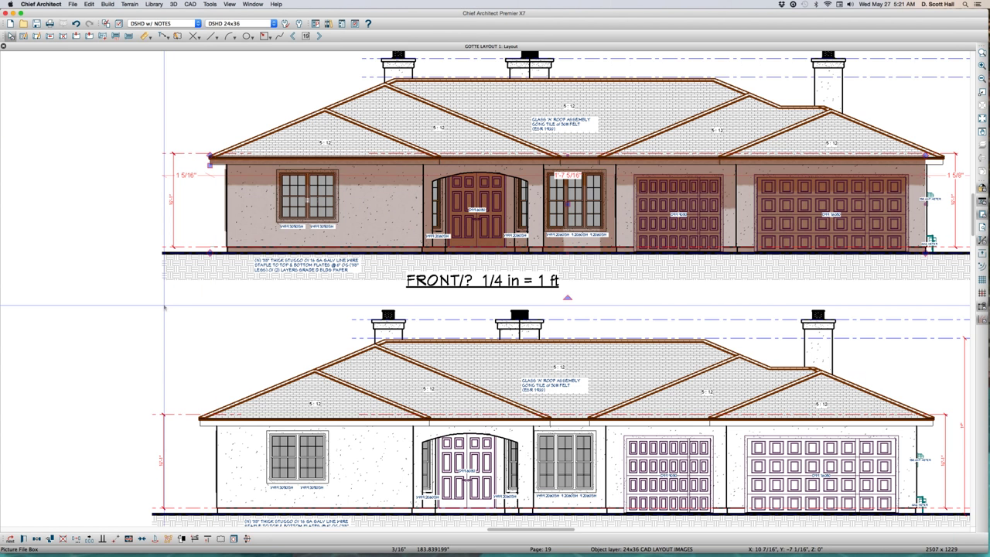
scroll(163, 306, "down", 1)
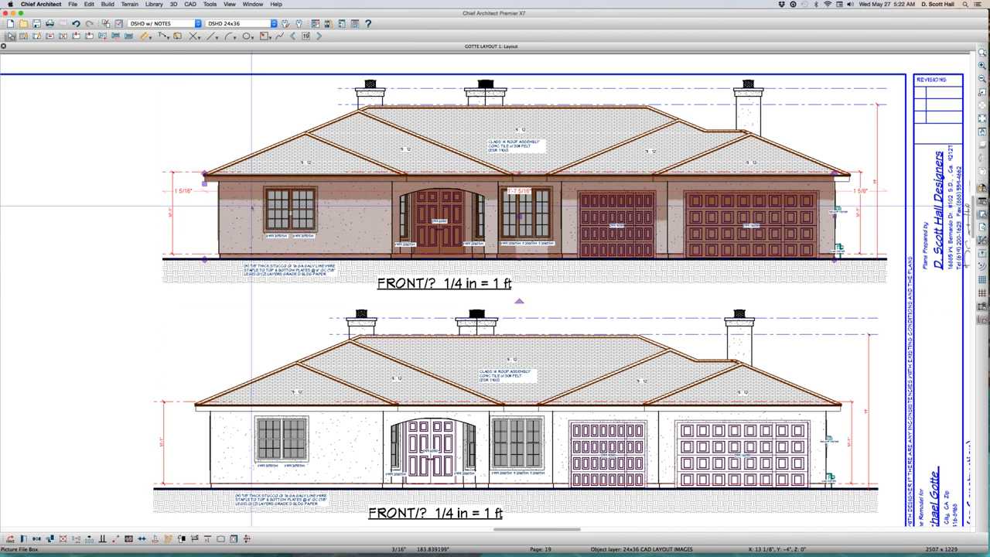
scroll(270, 198, "down", 4)
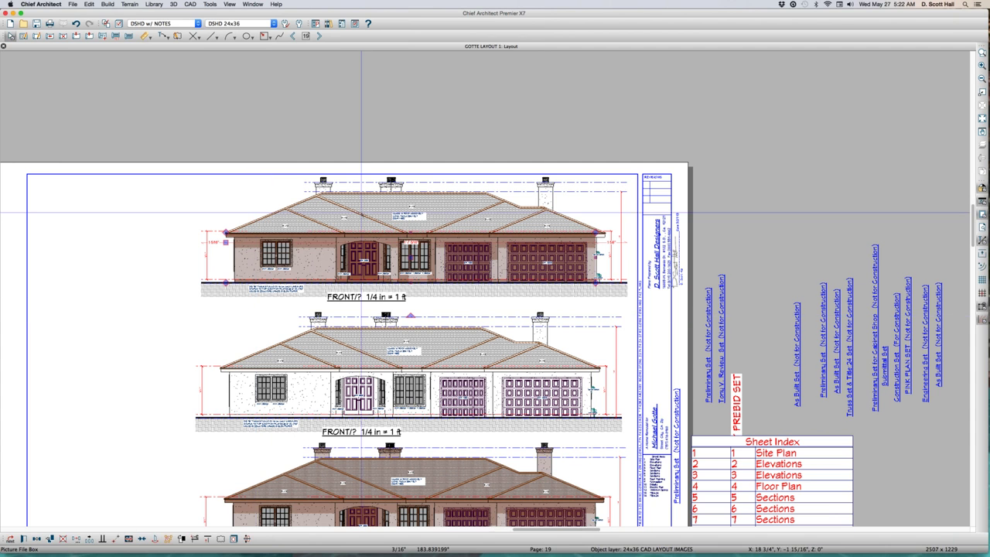
scroll(361, 211, "up", 4)
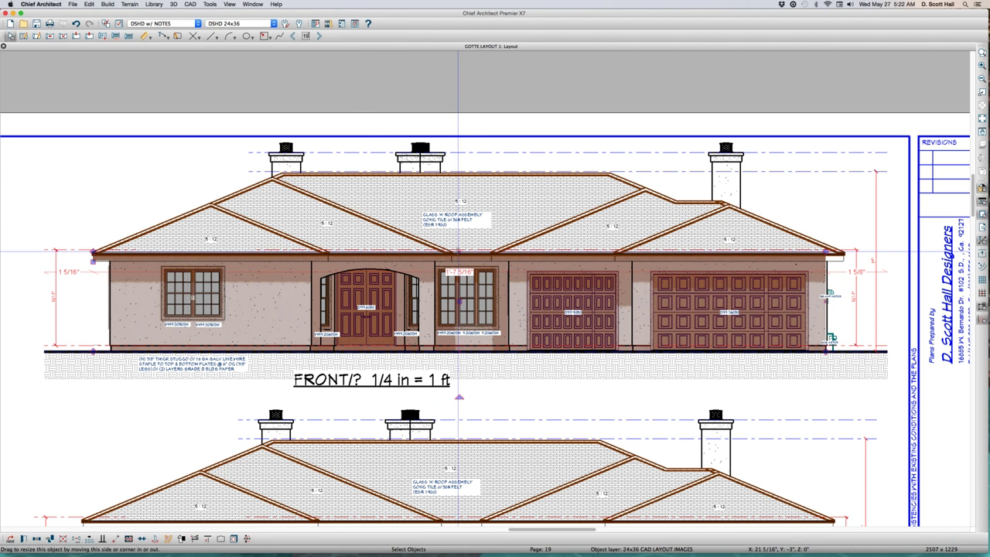
Raise the elevation box's top edge and stretch the picture's left edge out to the left wall.
left_click_drag(458, 252, 453, 116)
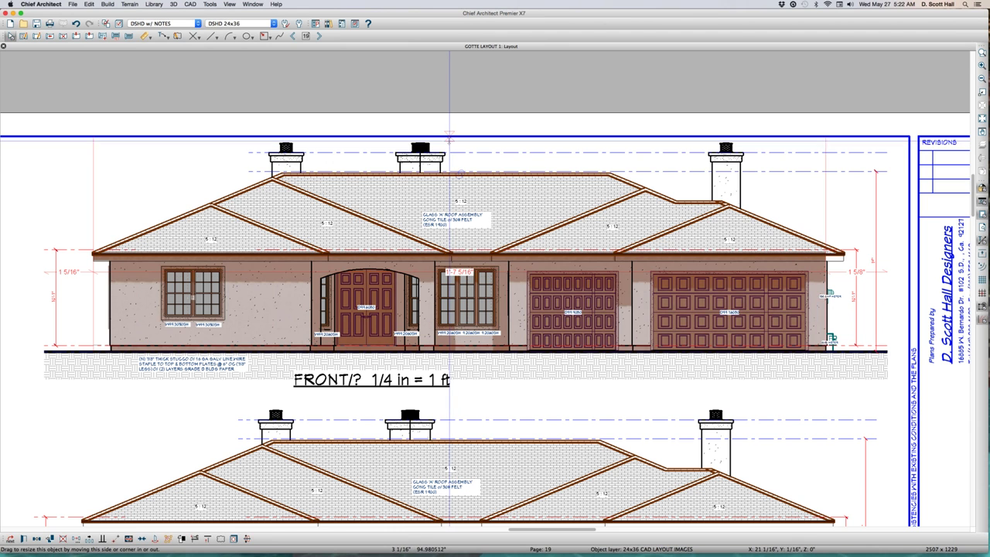
left_click(484, 254)
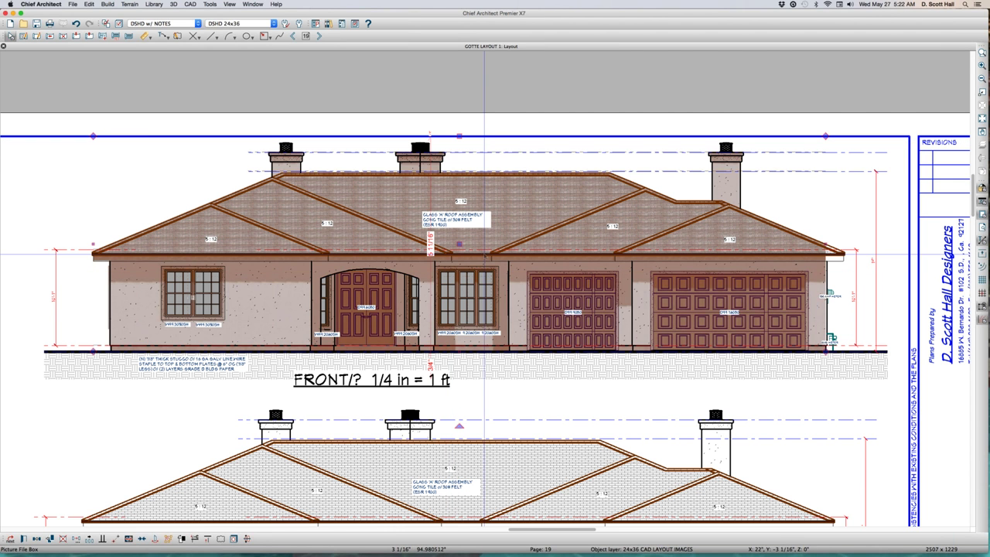
left_click(115, 294)
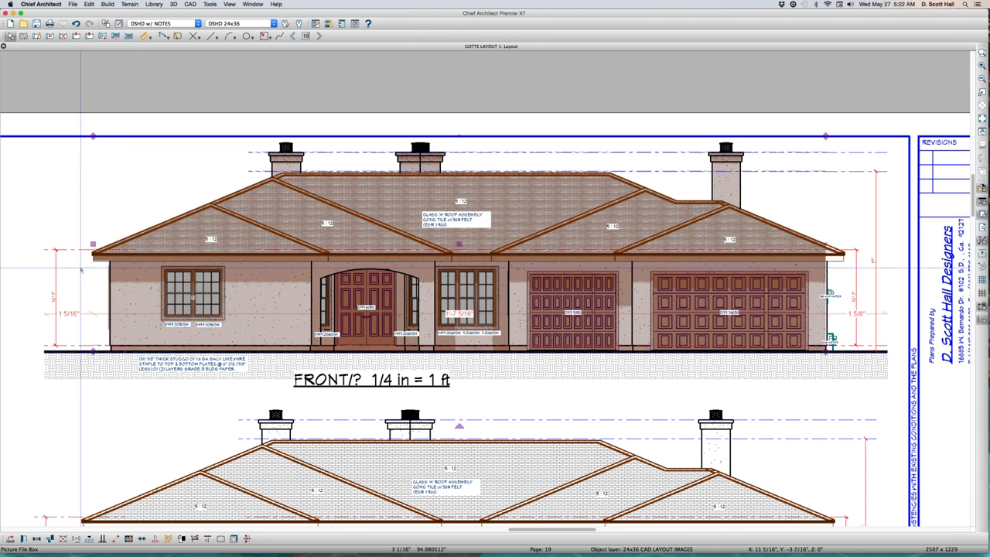
left_click_drag(83, 227, 152, 272)
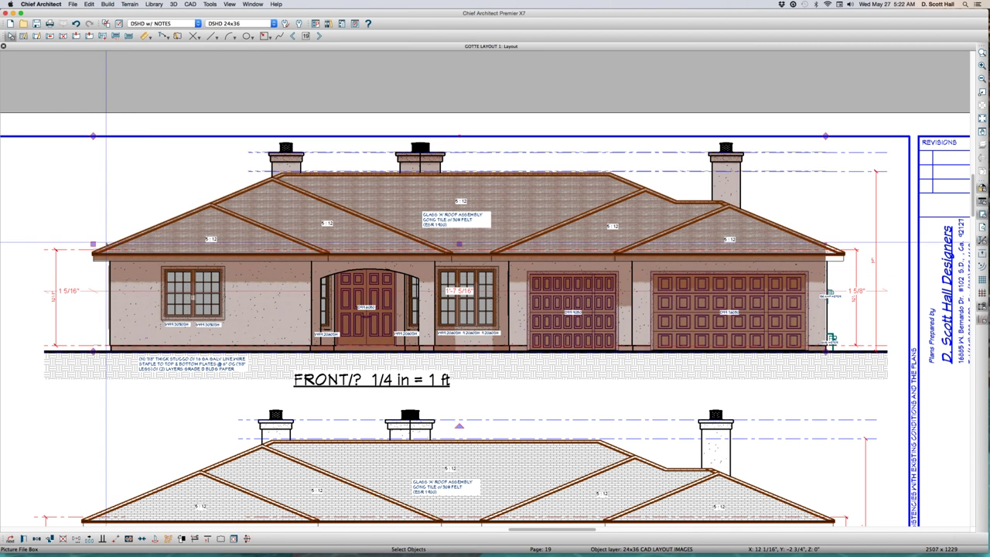
left_click_drag(94, 246, 69, 254)
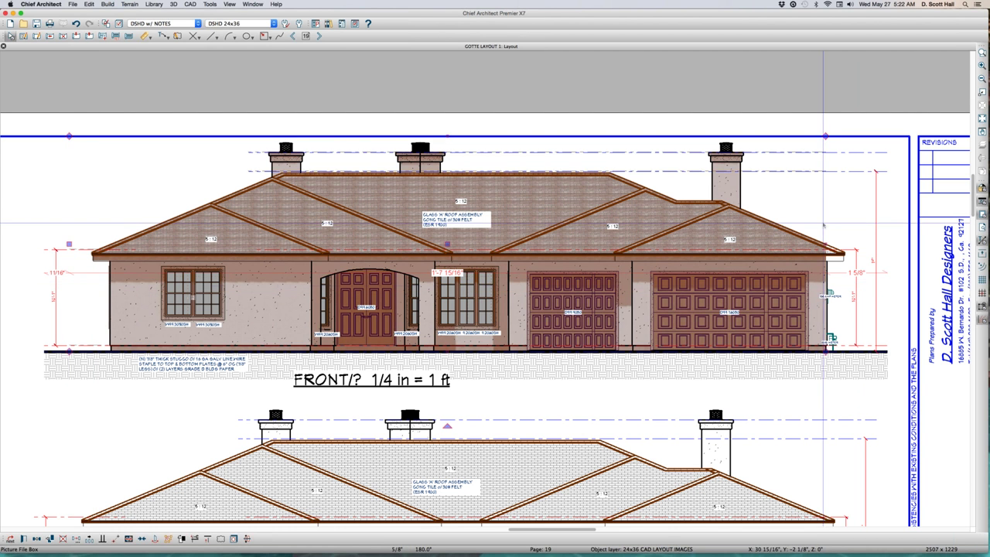
Stretch the picture's right edge to the right wall and extend the elevation view's bottom edge lower.
left_click(813, 204)
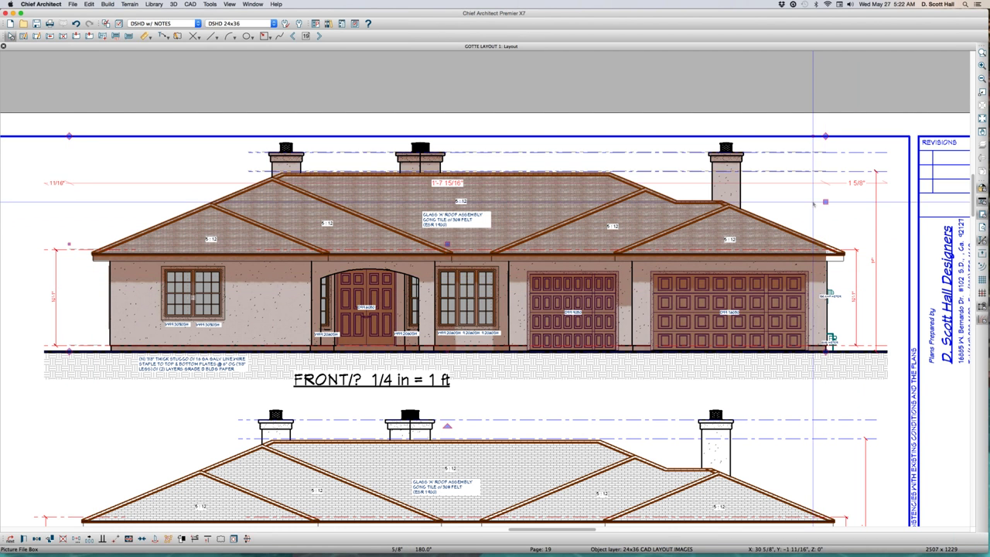
left_click_drag(823, 201, 851, 264)
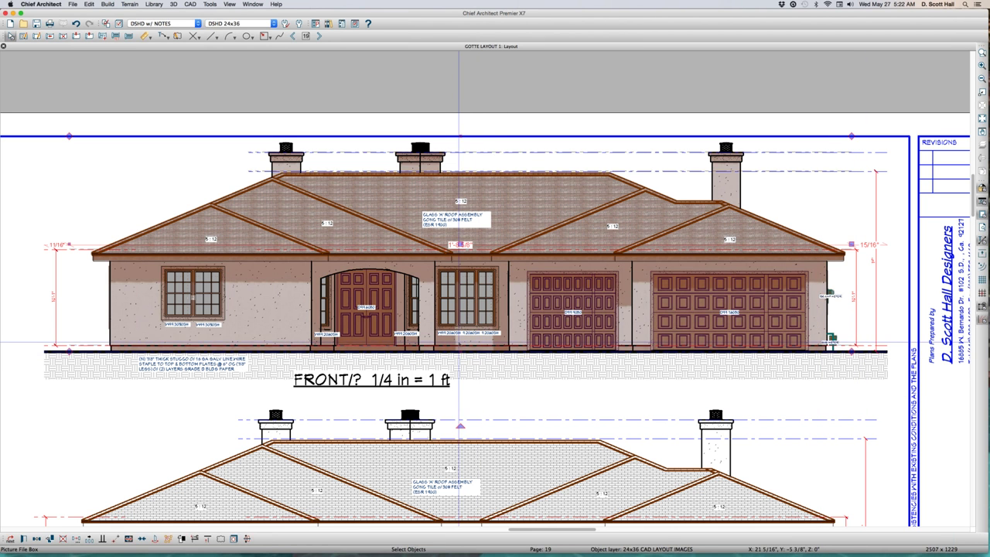
left_click_drag(460, 350, 462, 372)
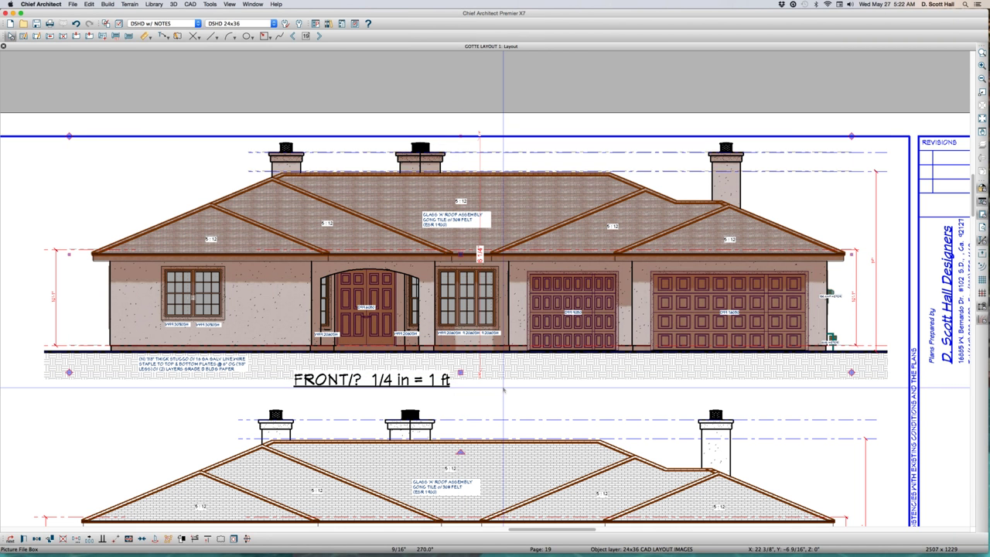
scroll(425, 202, "down", 3)
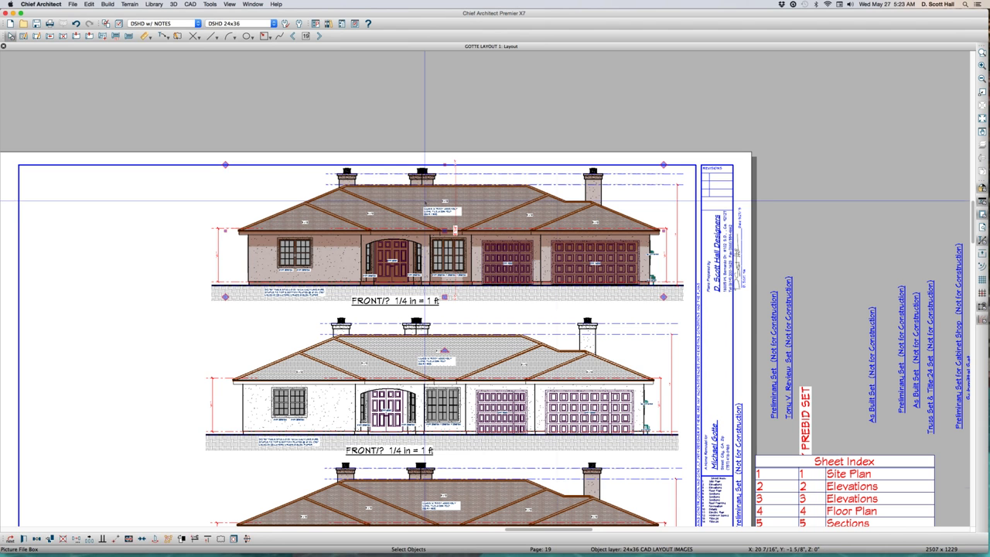
Pick out the colored picture on the top elevation from among the stacked elevation views.
left_click(310, 340)
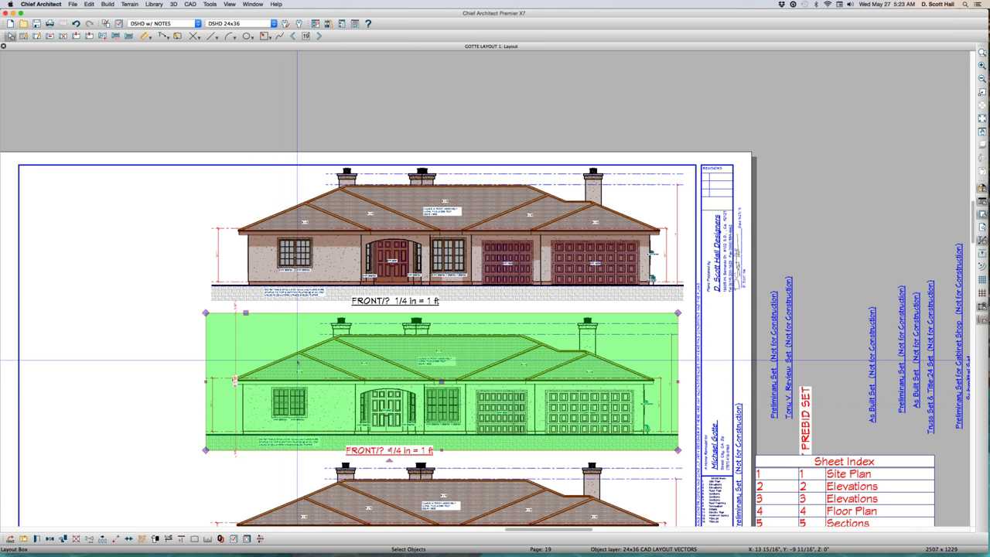
scroll(499, 297, "down", 5)
scroll(354, 323, "up", 2)
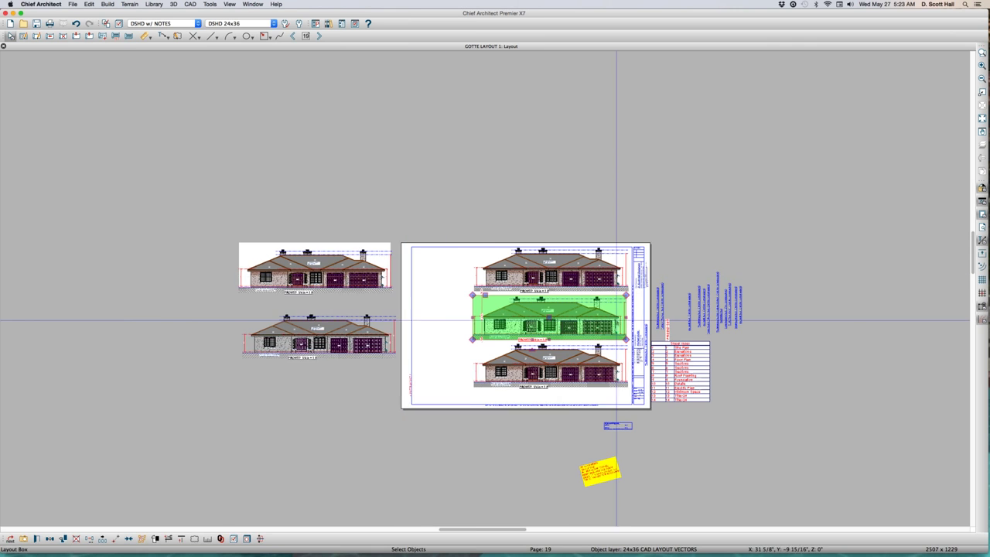
scroll(560, 243, "up", 3)
left_click(444, 214)
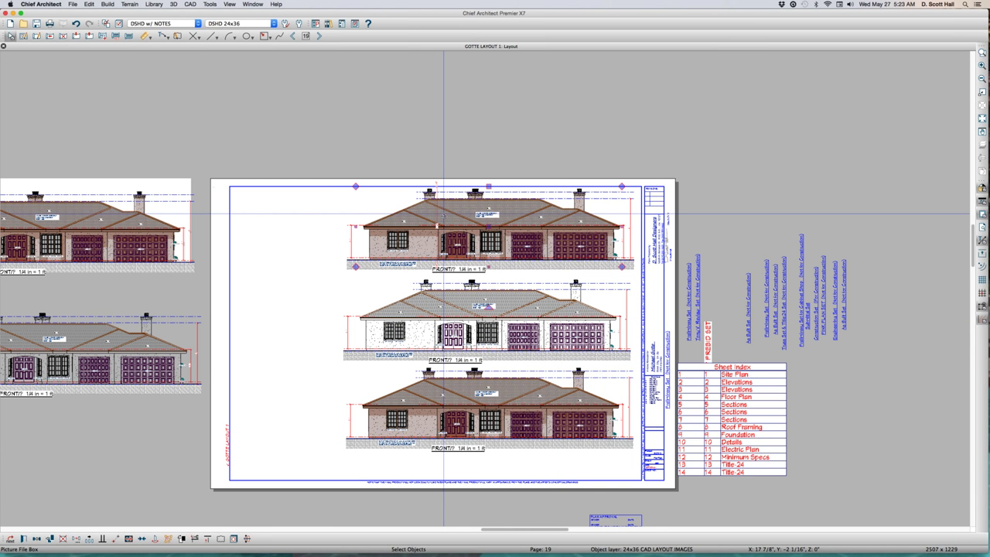
scroll(445, 215, "down", 2)
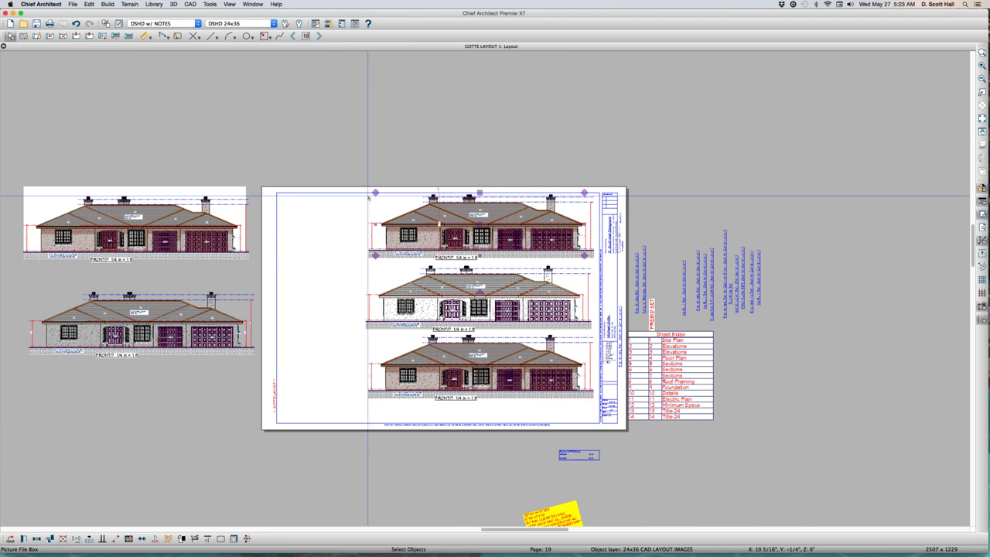
left_click(298, 169)
left_click_drag(298, 168, 580, 266)
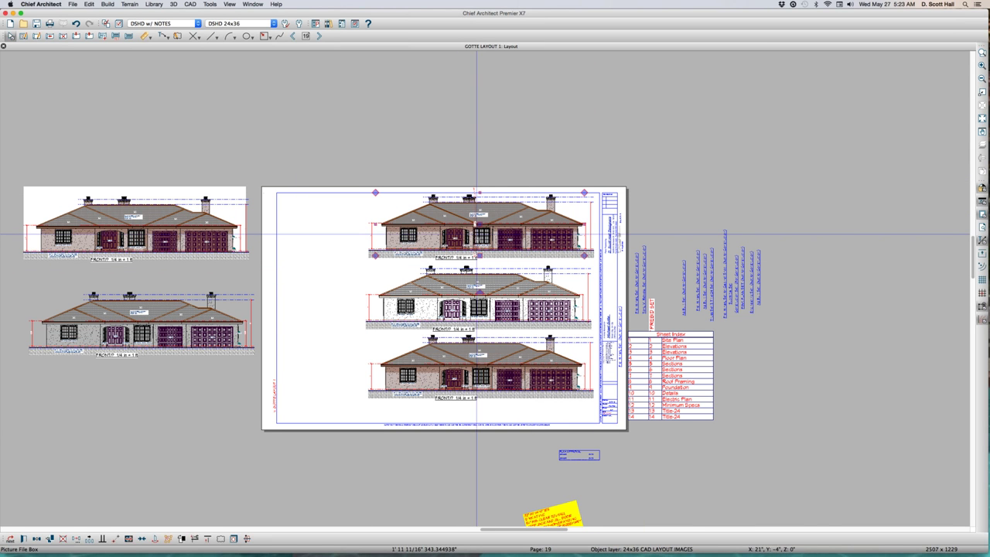
Move the colored picture left, then open and cancel its Picture File Box Specification.
left_click(478, 223)
left_click_drag(479, 224, 357, 224)
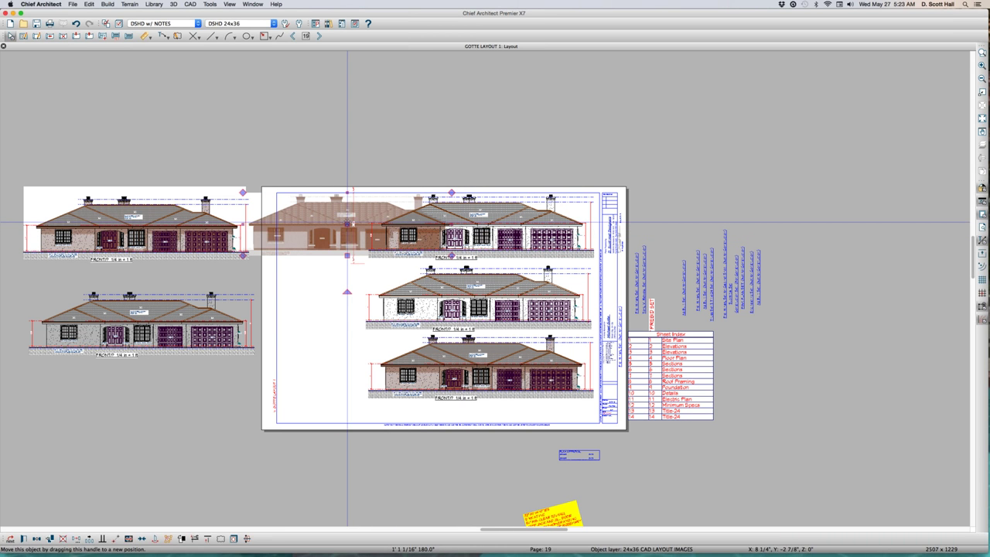
double_click(341, 220)
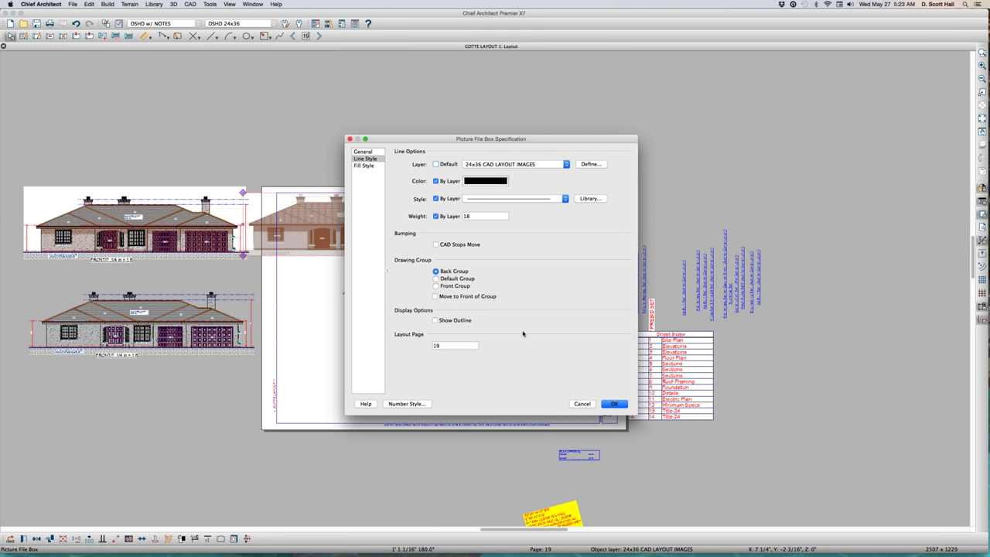
left_click(581, 403)
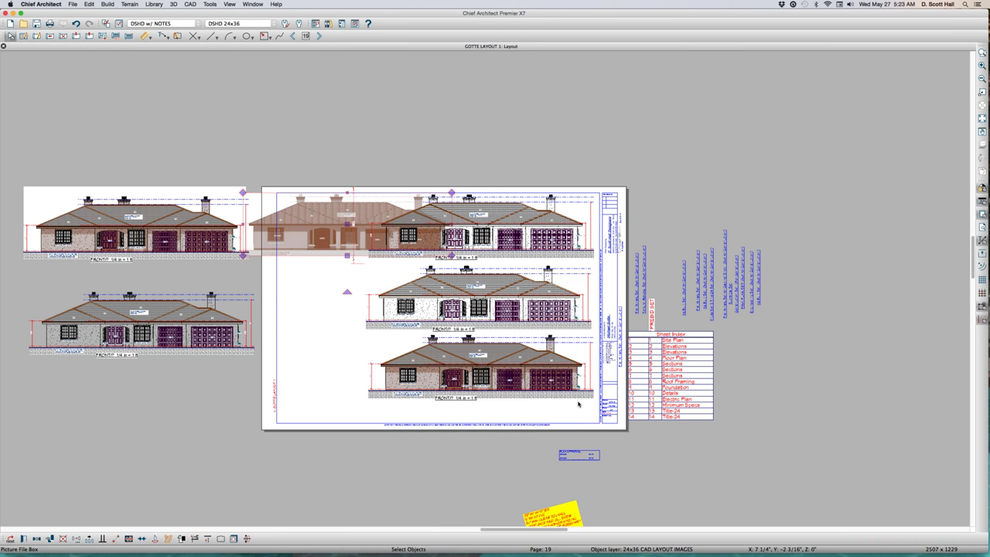
Open the plan behind the elevation, then bring up Layout Page Display Options for DSHD w/ NOTES.
double_click(597, 347)
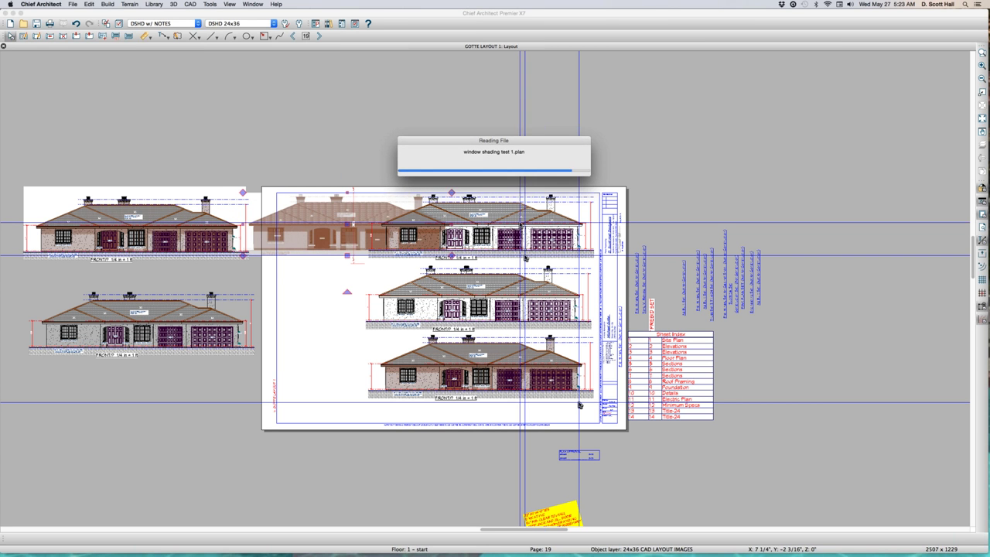
scroll(497, 196, "up", 1)
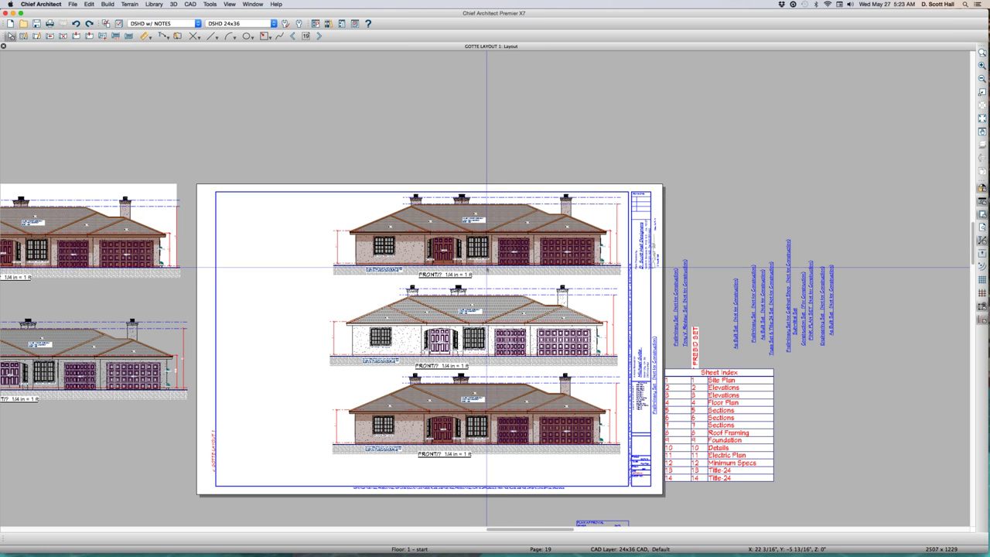
scroll(498, 285, "up", 1)
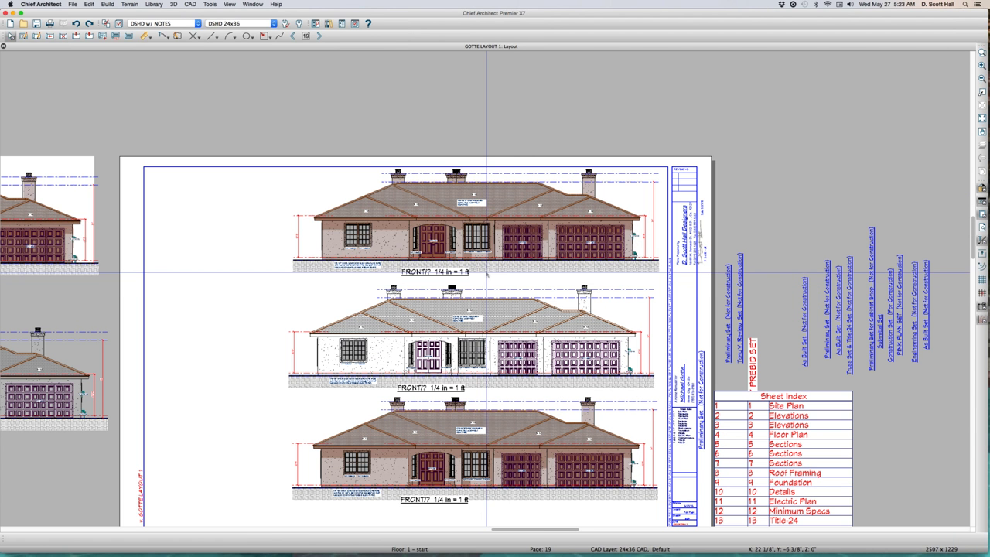
key("super+l")
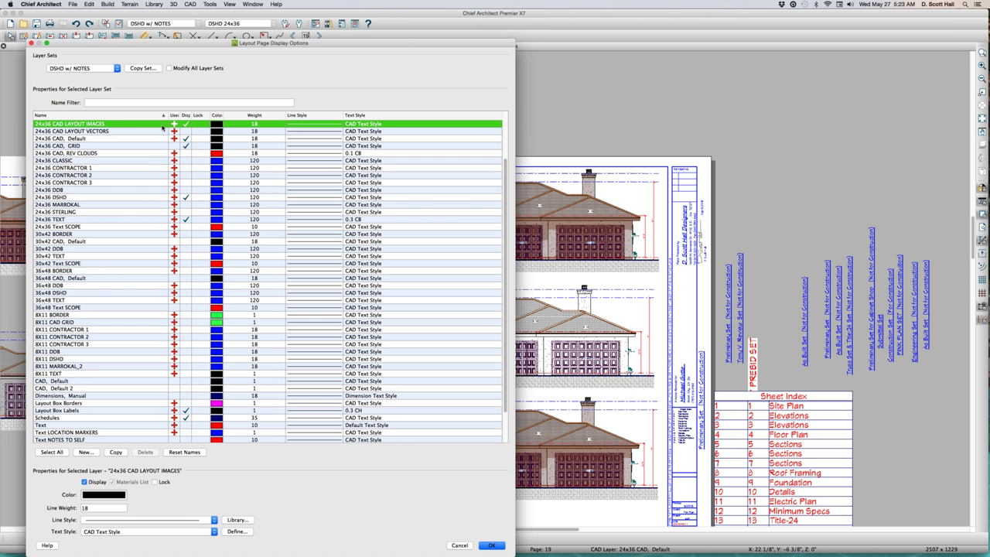
Hide the 24x36 CAD LAYOUT IMAGES layer and check the top elevation view without it.
left_click(186, 125)
key("Return")
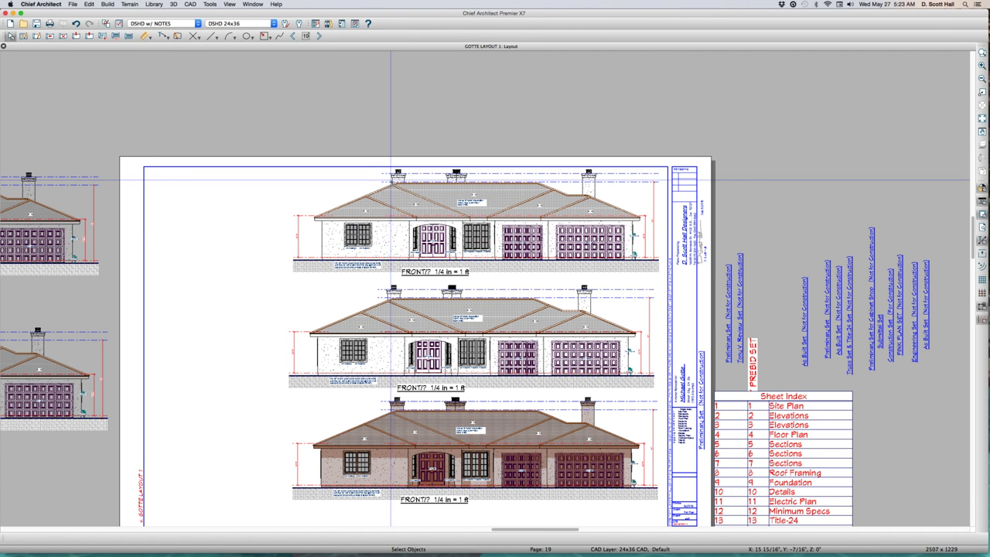
left_click_drag(221, 113, 676, 279)
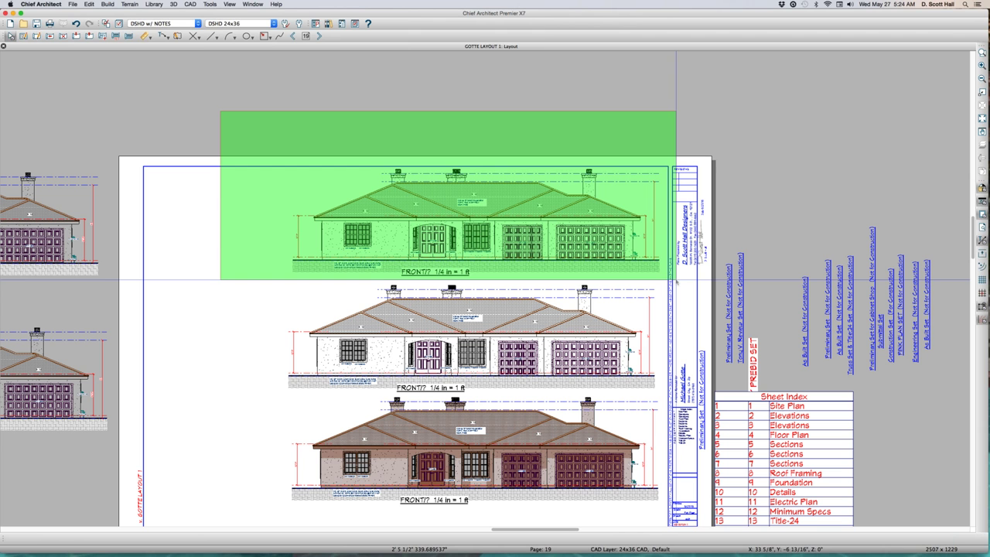
left_click_drag(676, 280, 676, 279)
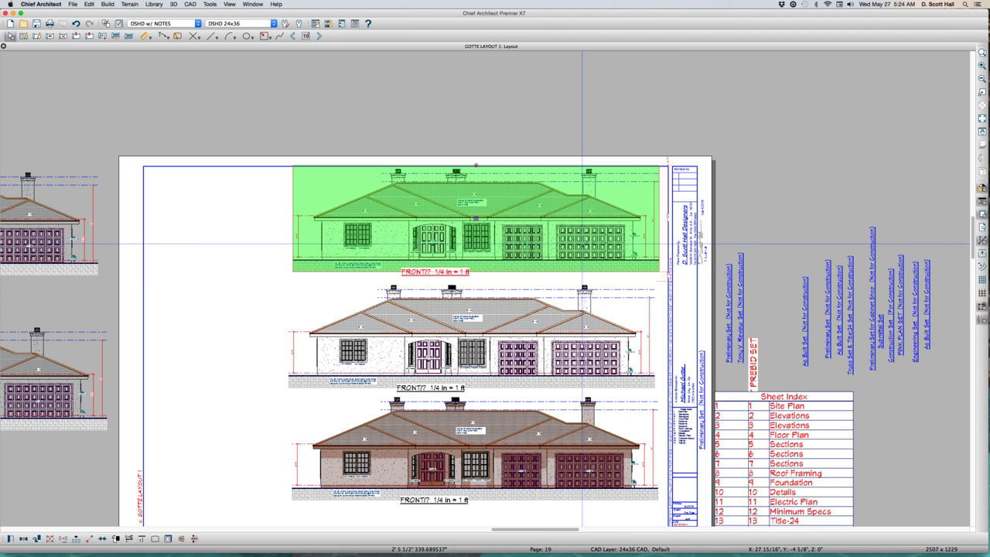
left_click(454, 110)
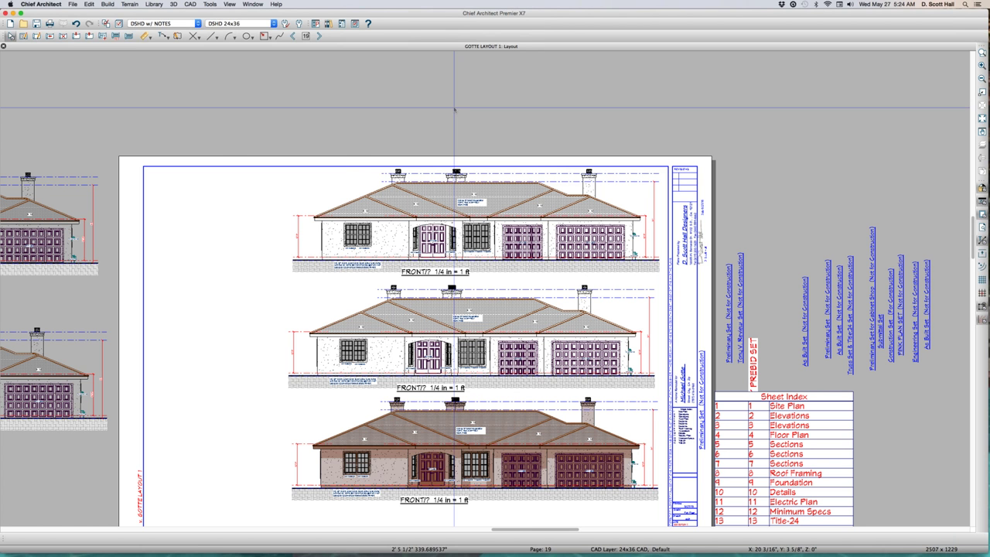
Turn the 24x36 CAD LAYOUT IMAGES layer back on and bring up the Print Layout dialog.
key("super+l")
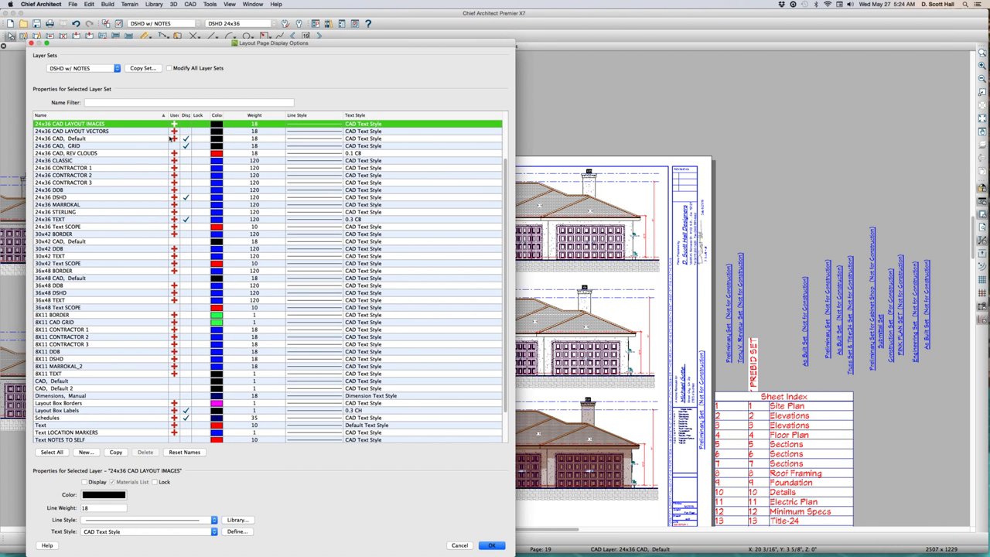
left_click(185, 125)
key("Return")
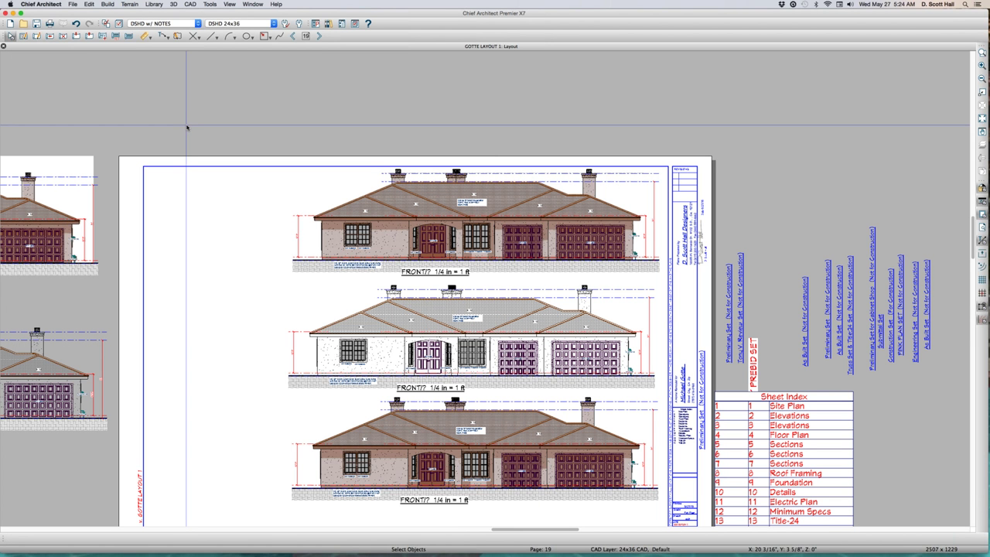
key("super+s")
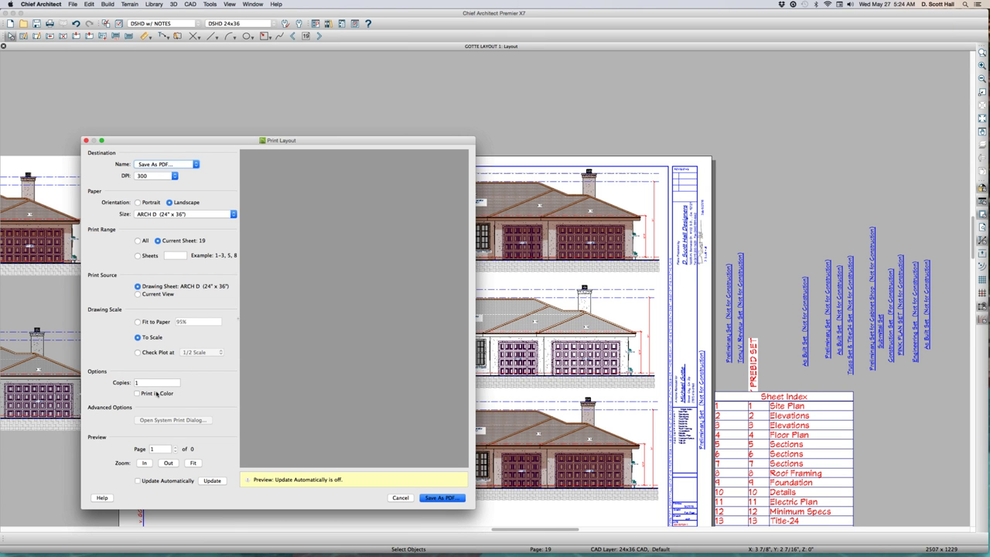
Save the sheet as a PDF named 'sherry junk print 1' on the Desktop.
left_click(441, 497)
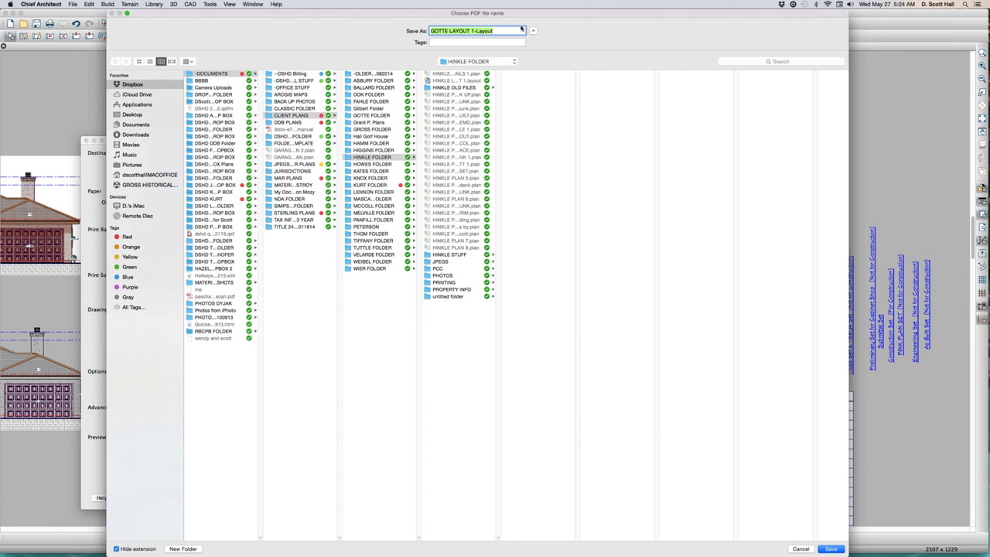
type("sherry junk print 1")
left_click(133, 115)
key("Return")
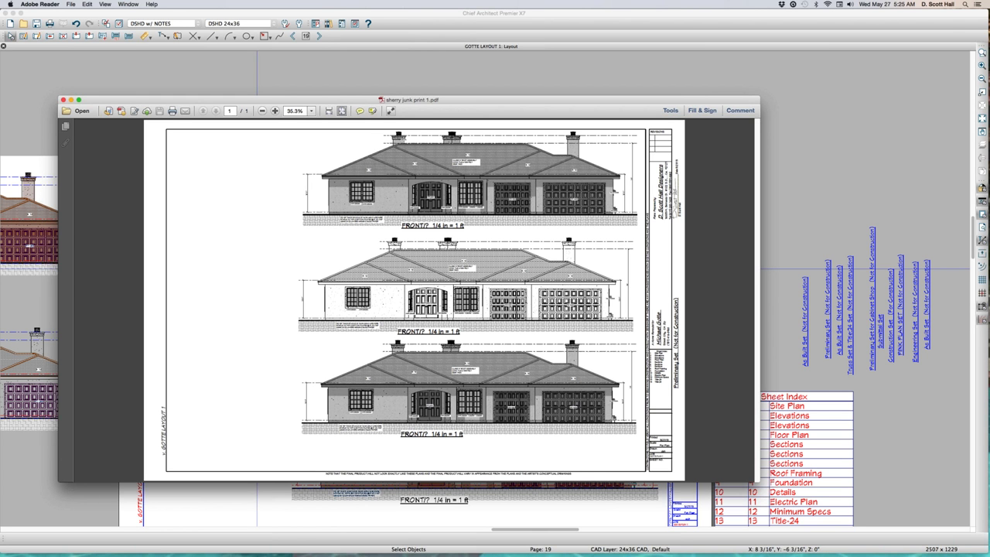
Close the Adobe Reader window showing the exported elevation PDF.
left_click(63, 100)
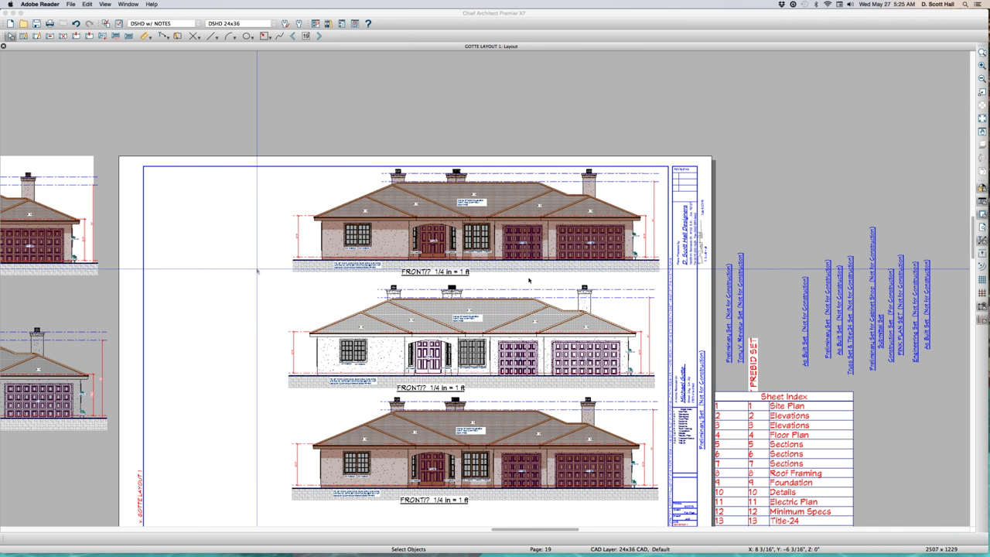
Copy the middle front elevation, paste it above the page, and check its settings.
scroll(529, 280, "down", 3)
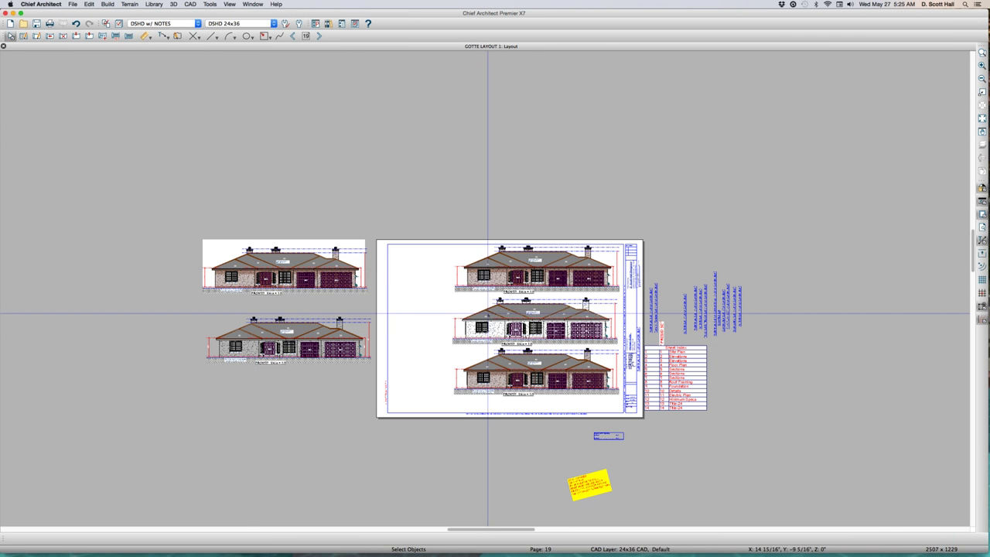
left_click(485, 319)
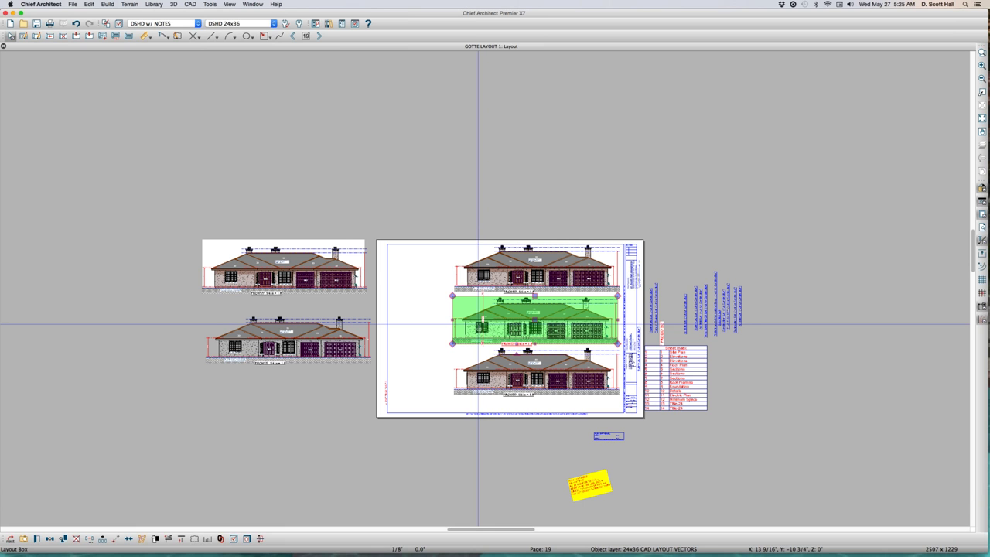
scroll(478, 324, "up", 1)
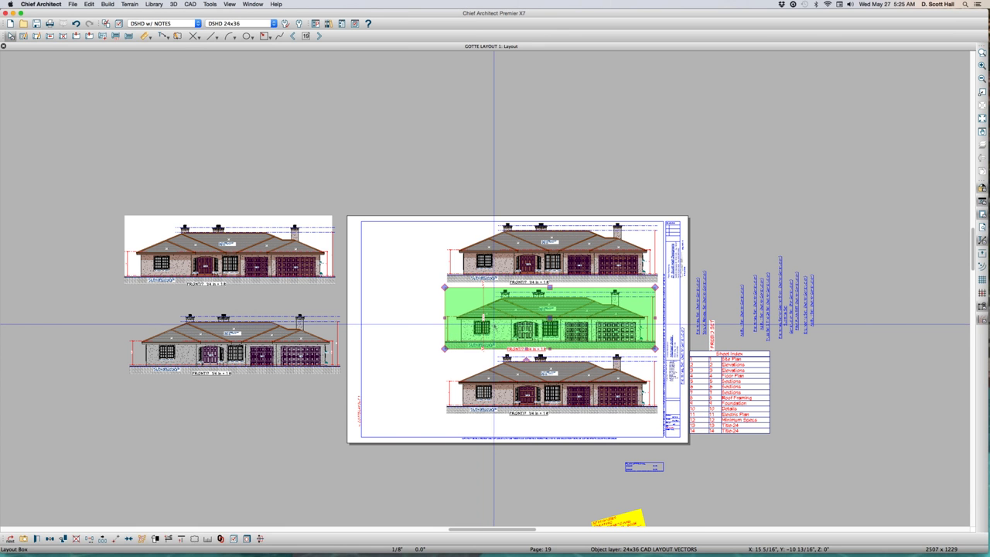
key("Escape")
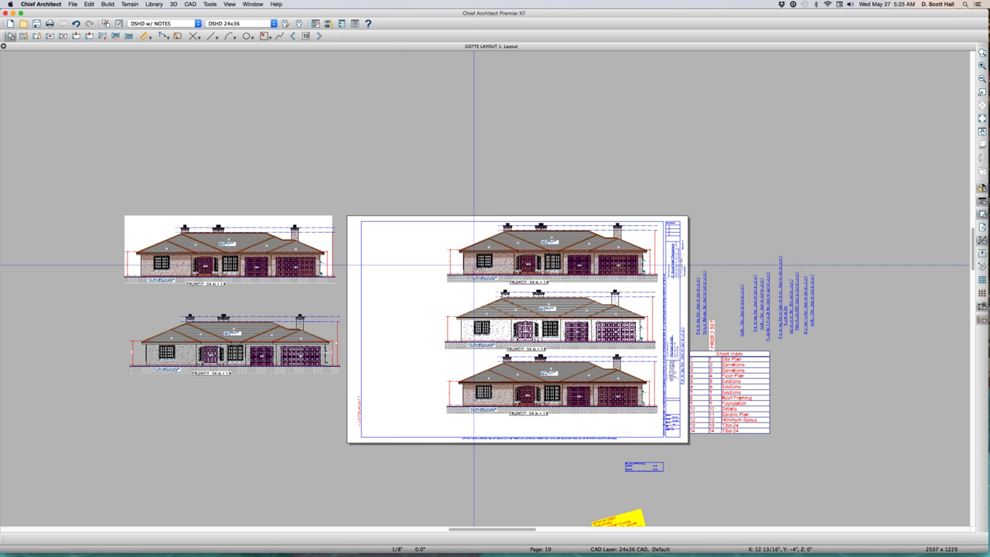
key("super+v")
double_click(442, 184)
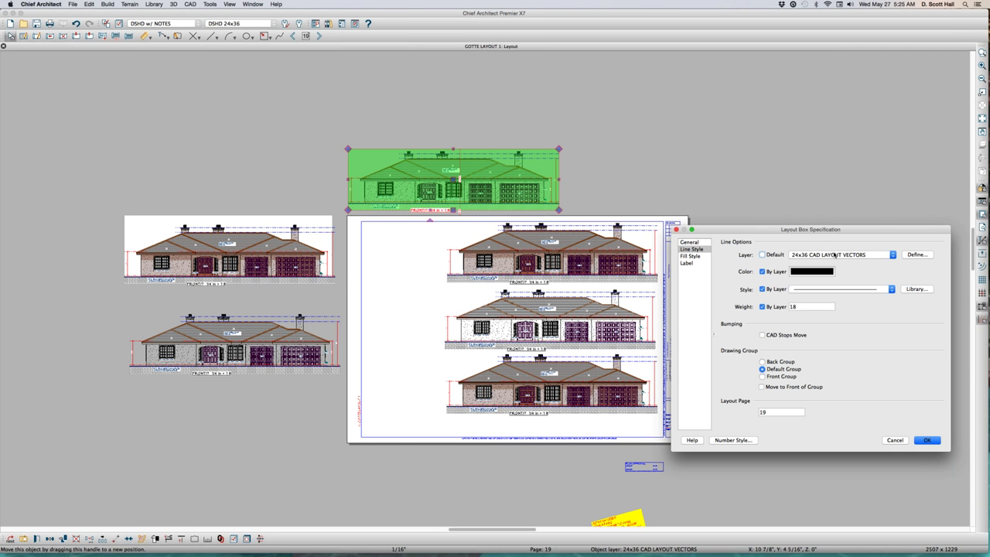
left_click(895, 440)
Move the lower-left elevation onto the sheet and put it on the default Layout Box Borders layer.
key("Escape")
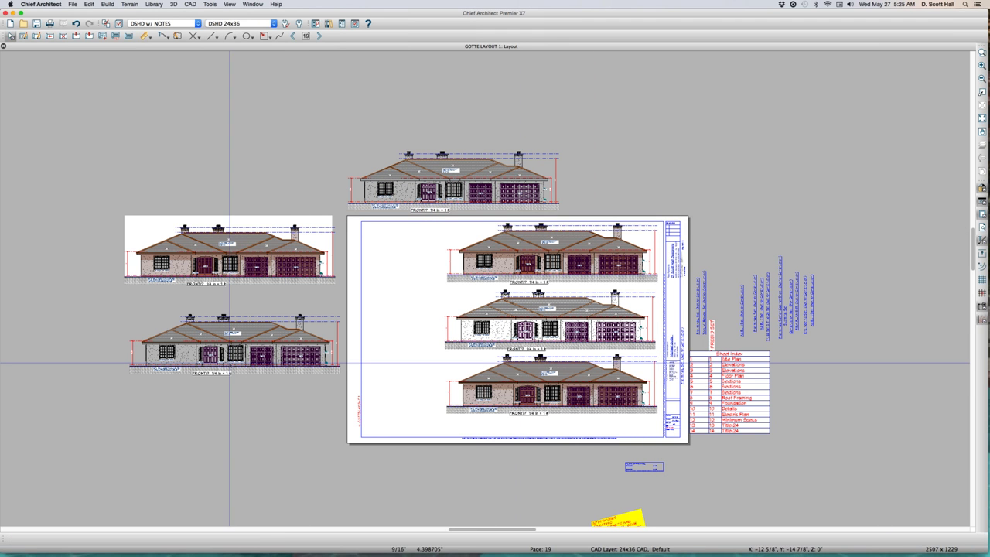
left_click(233, 348)
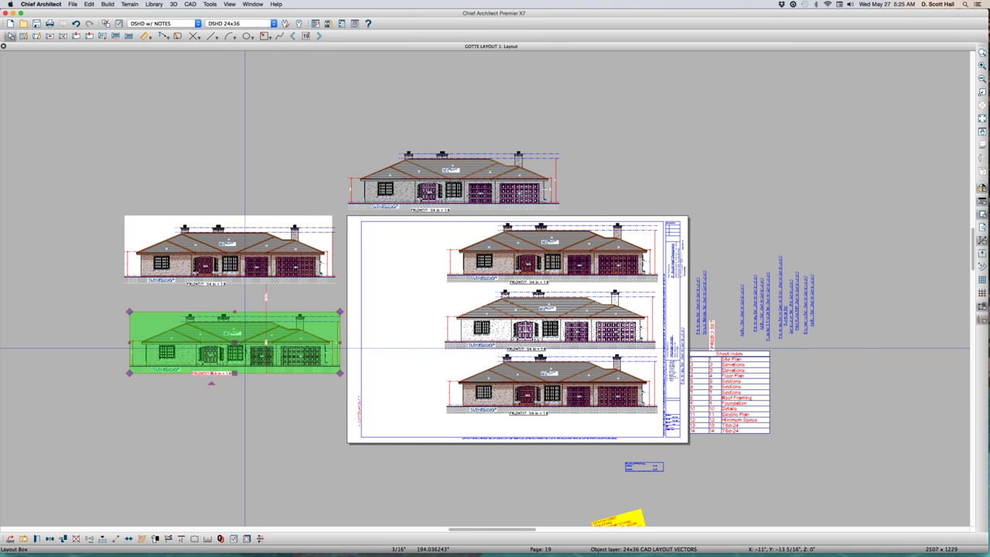
left_click_drag(234, 343, 369, 341)
double_click(369, 341)
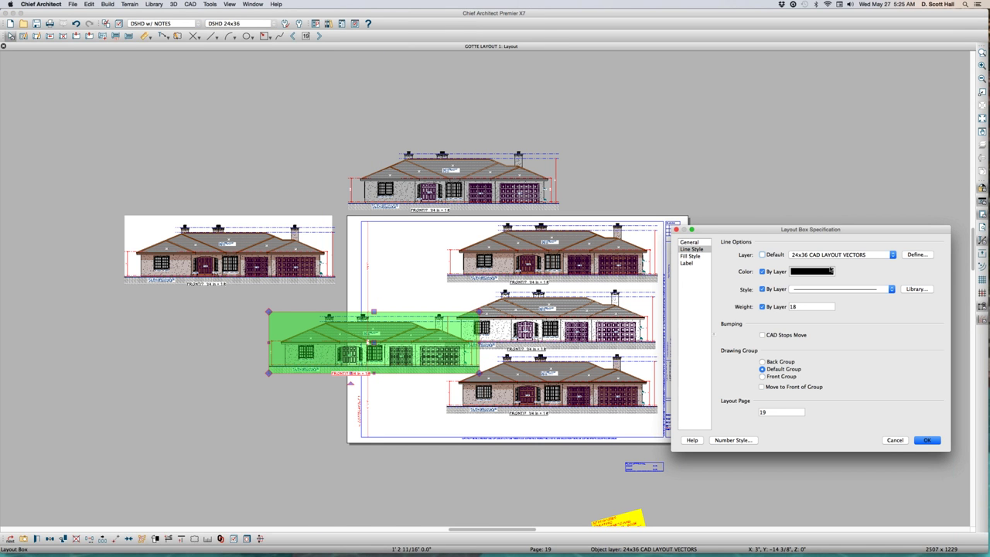
left_click(764, 256)
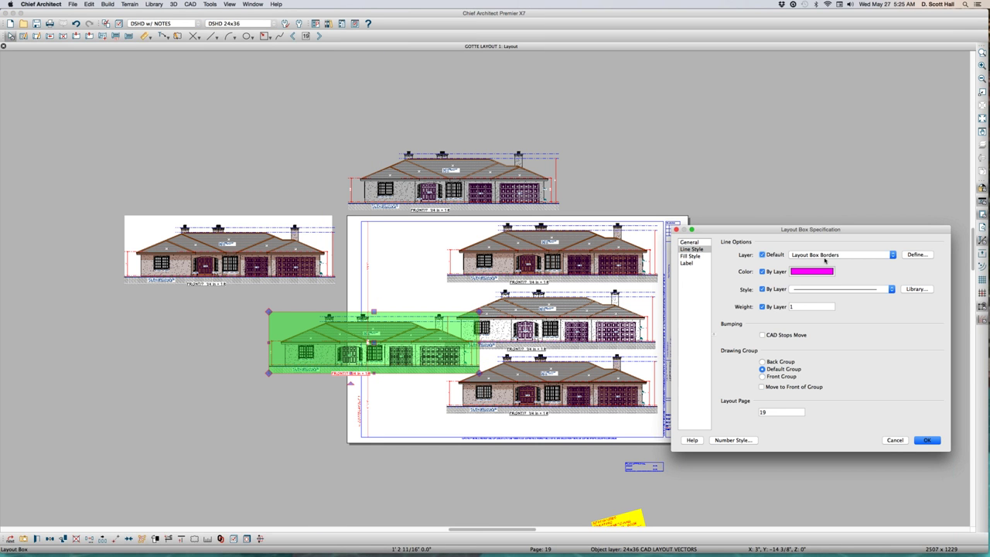
key("Return")
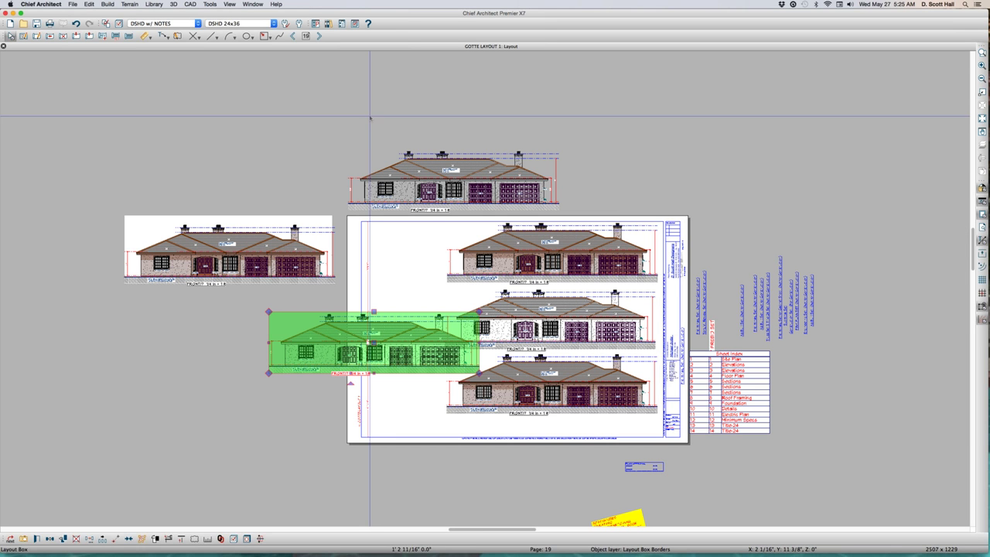
Review the copied top elevation's settings and close them without changes.
left_click(461, 171)
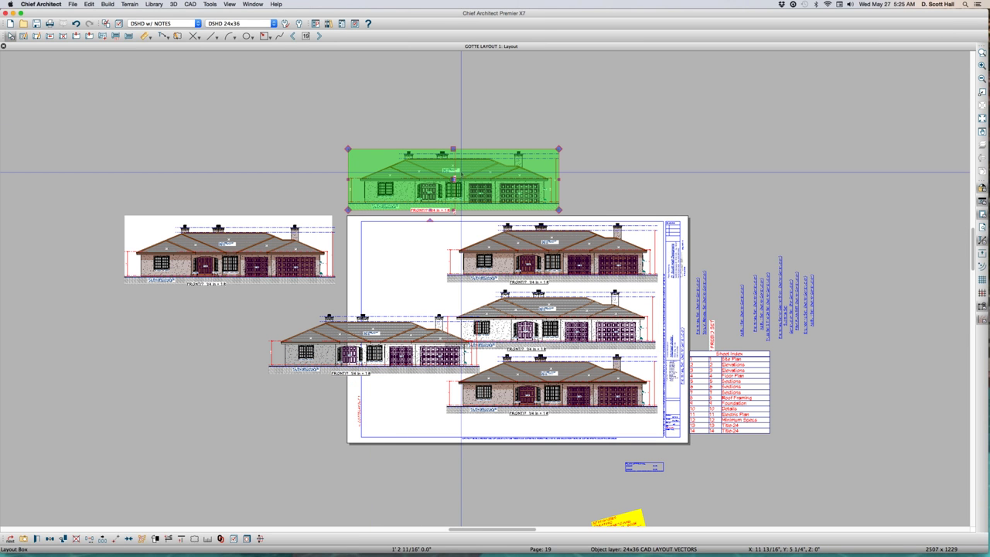
key("super+e")
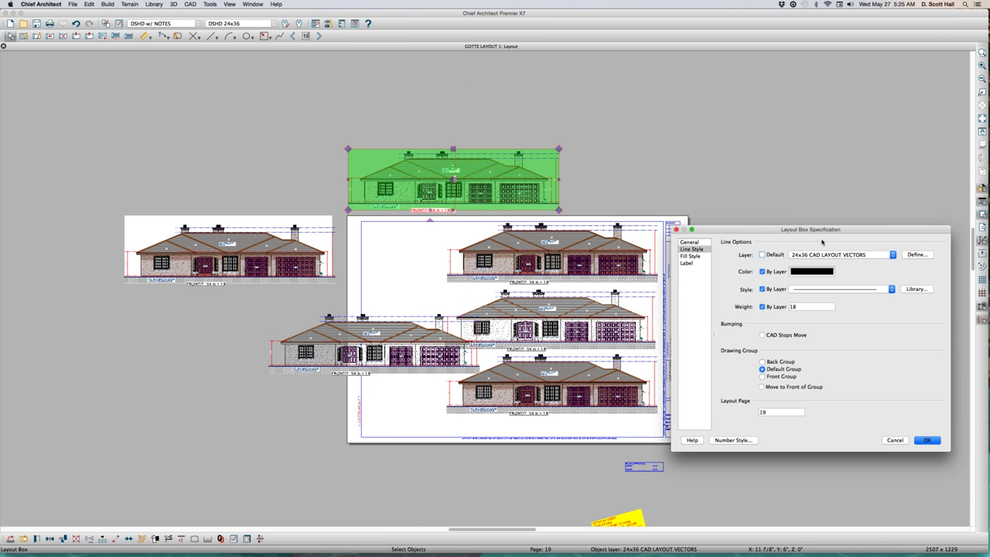
left_click(895, 440)
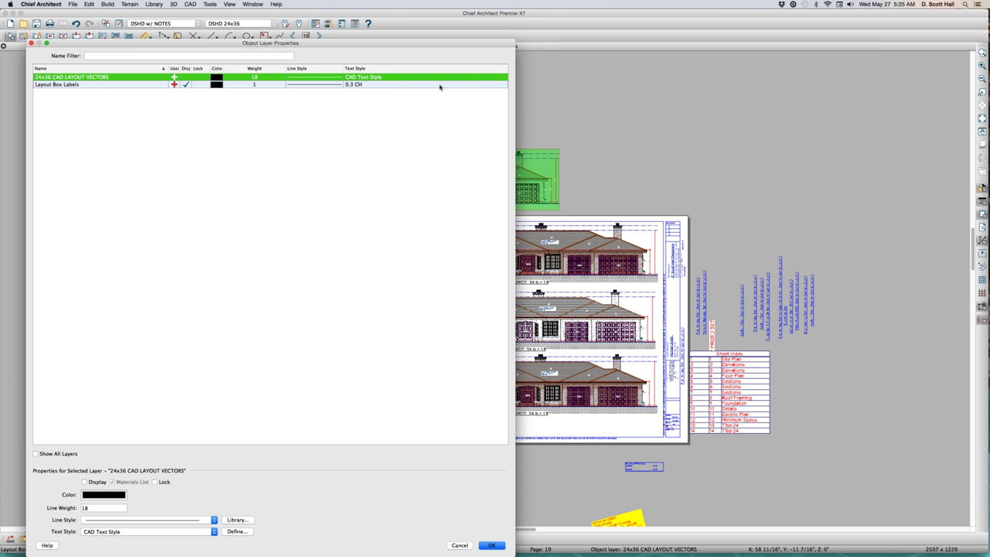
Review the layer properties of the top and lower-left elevations and close them without changes.
left_click(341, 23)
left_click_drag(409, 43, 789, 61)
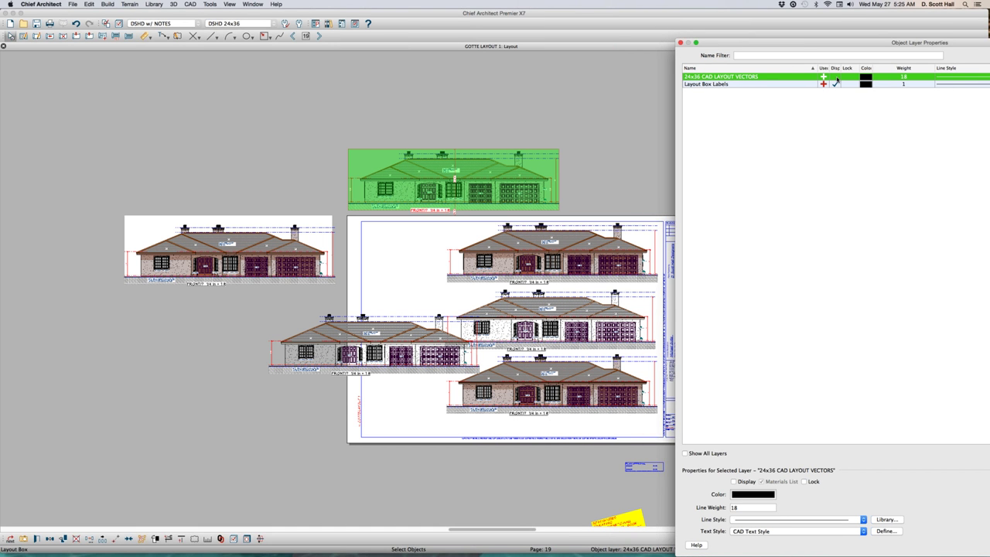
left_click(680, 42)
left_click(347, 328)
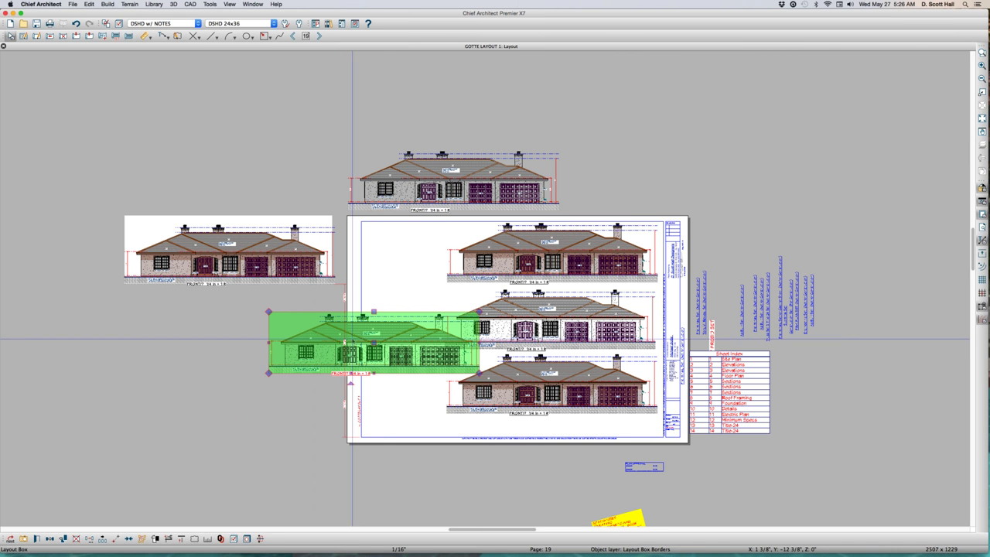
key("super+l")
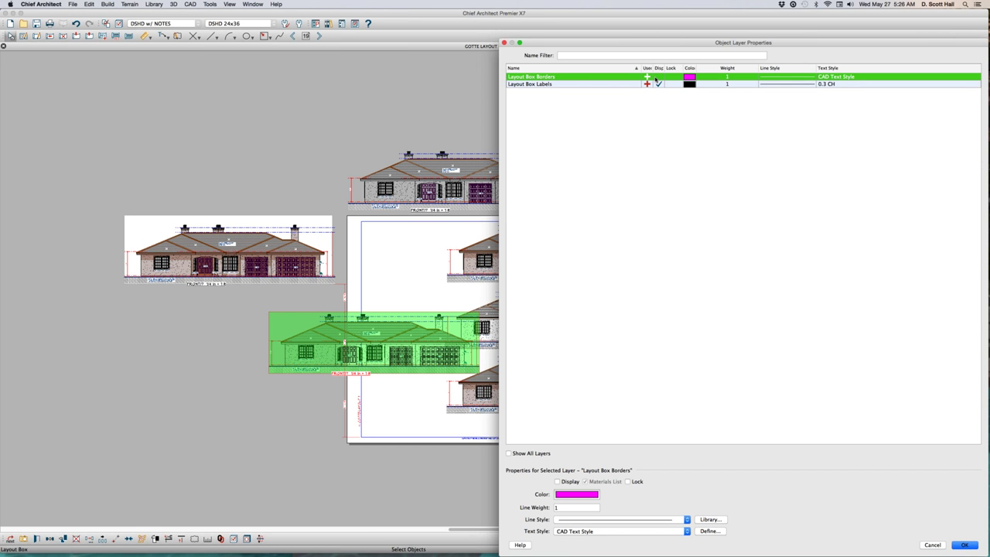
left_click(943, 547)
Pick the Layout Box Labels layer in the left-middle elevation's layer properties.
left_click(525, 296)
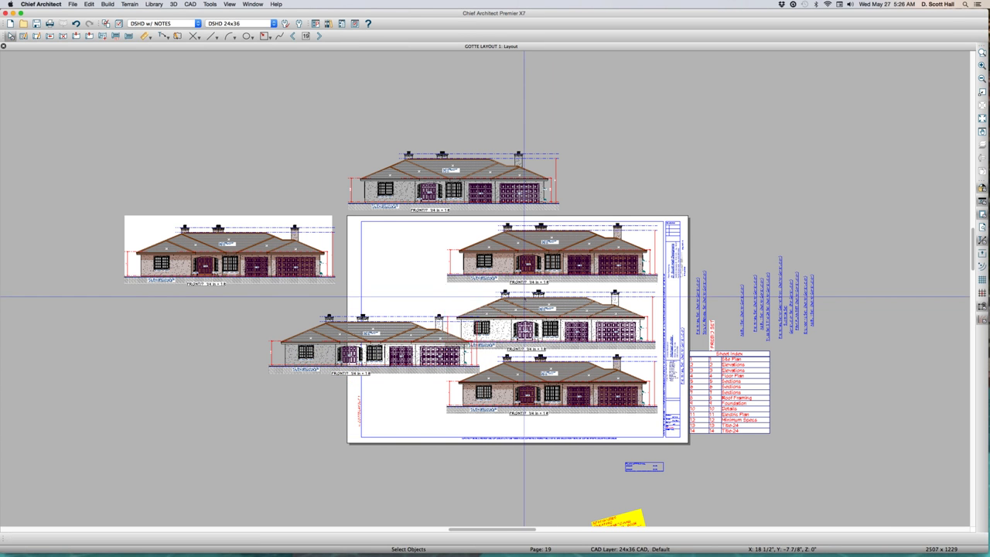
key("Escape")
scroll(515, 285, "up", 2)
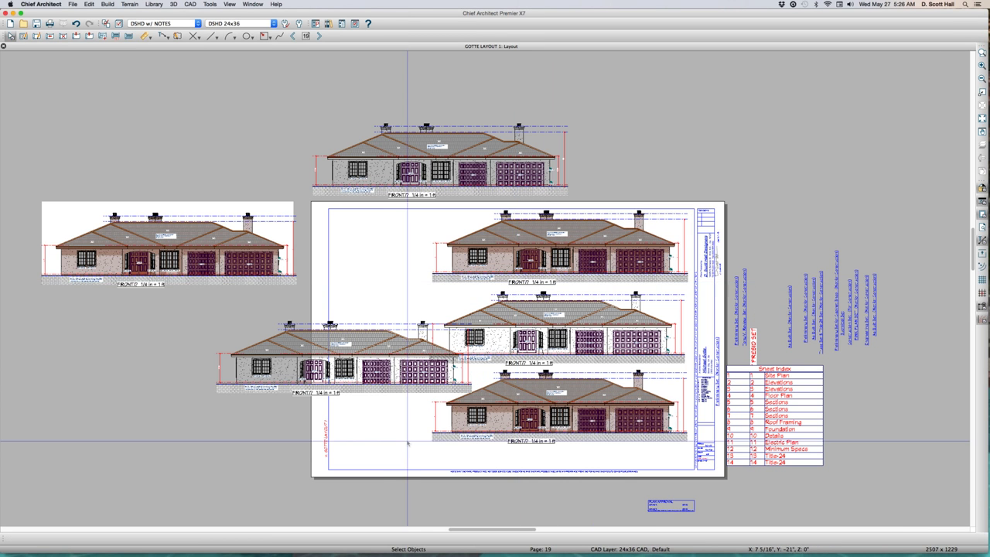
left_click(387, 363)
right_click(675, 225)
left_click(727, 341)
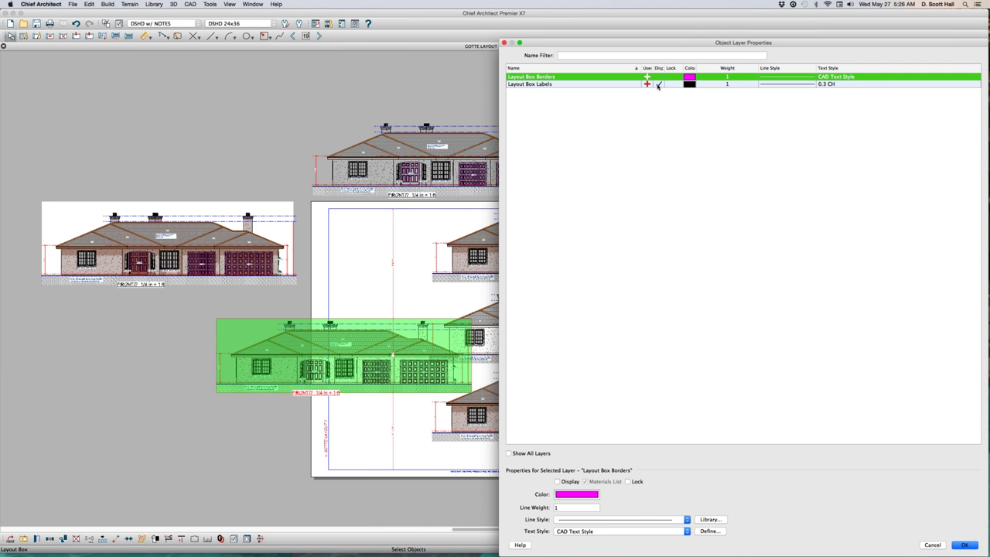
left_click(657, 85)
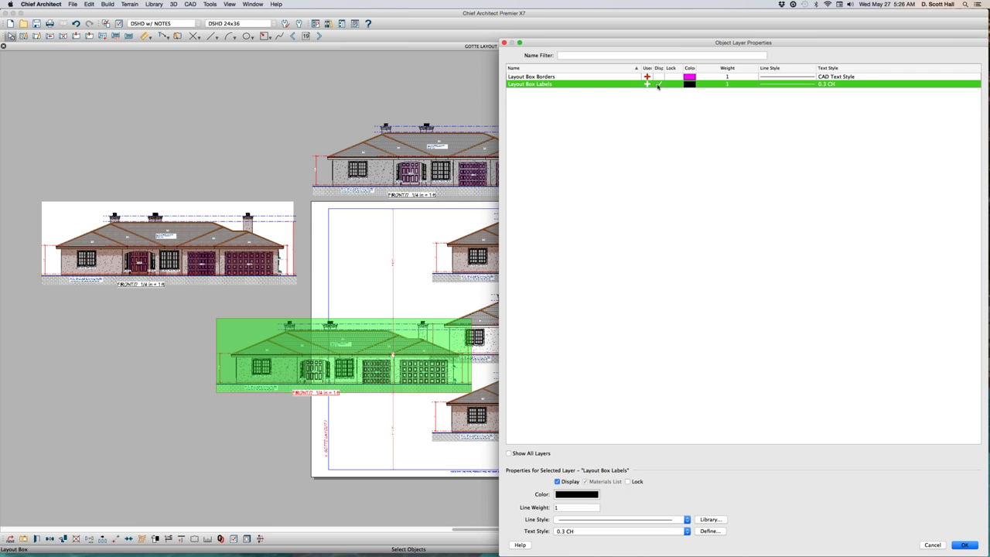
key("Return")
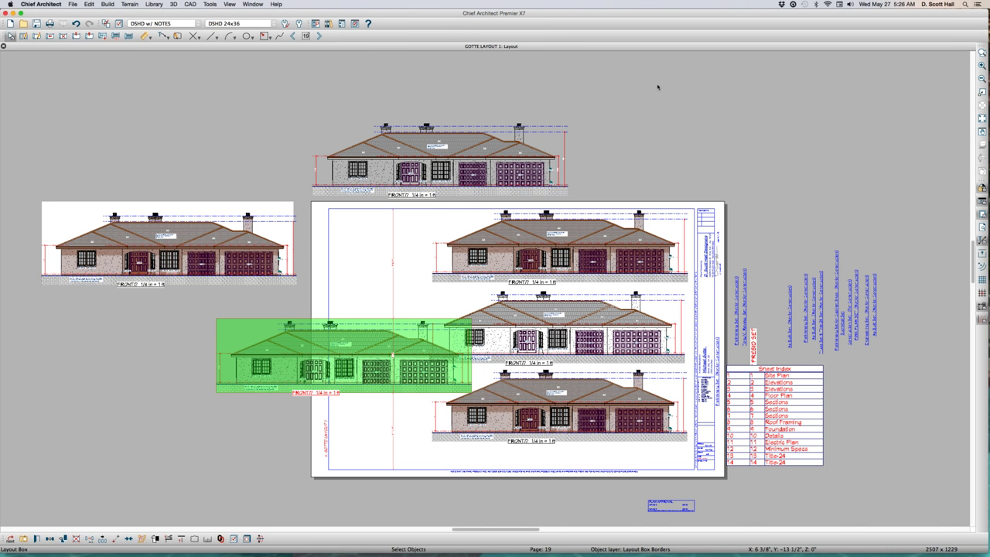
Turn on display of the Layout Box Labels layer for the left-middle elevation.
left_click(341, 382)
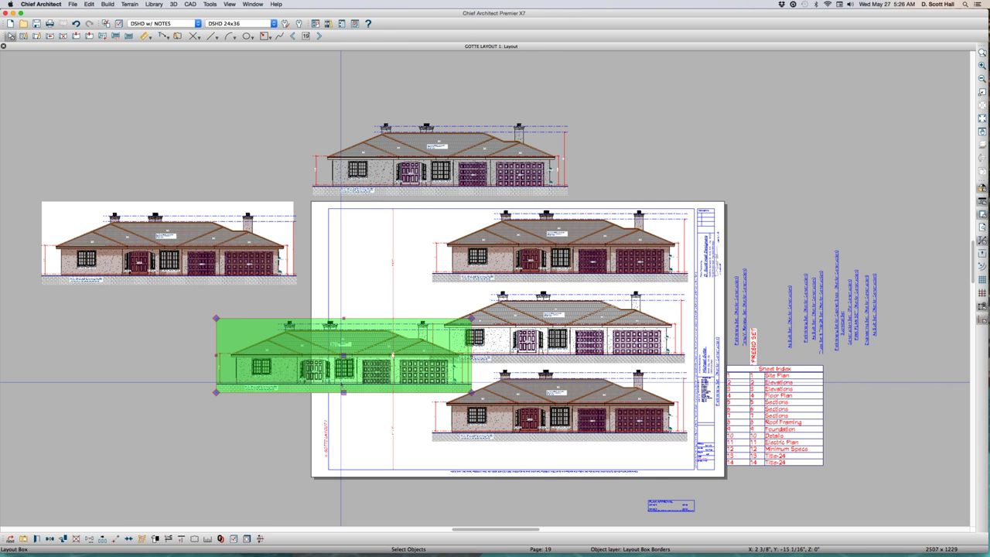
left_click(181, 538)
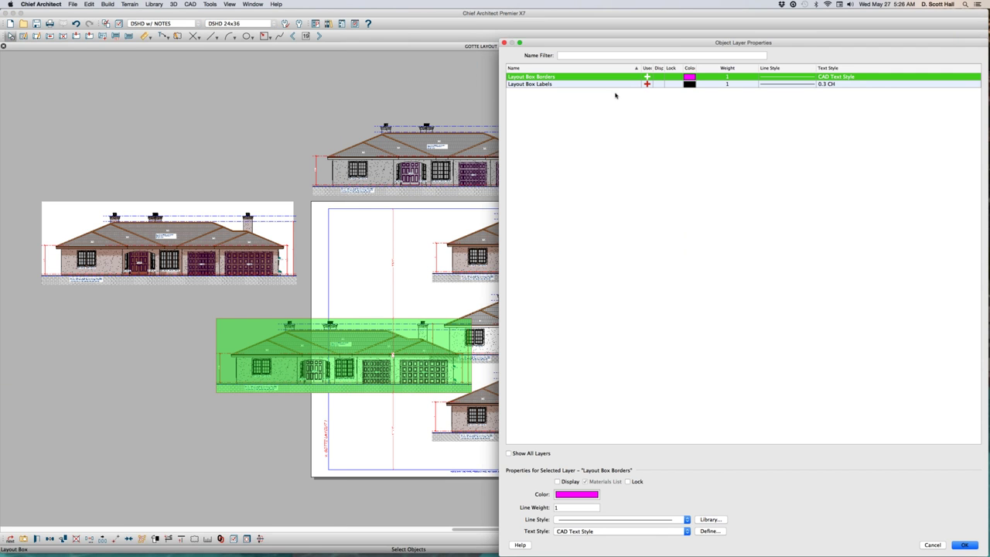
left_click(660, 86)
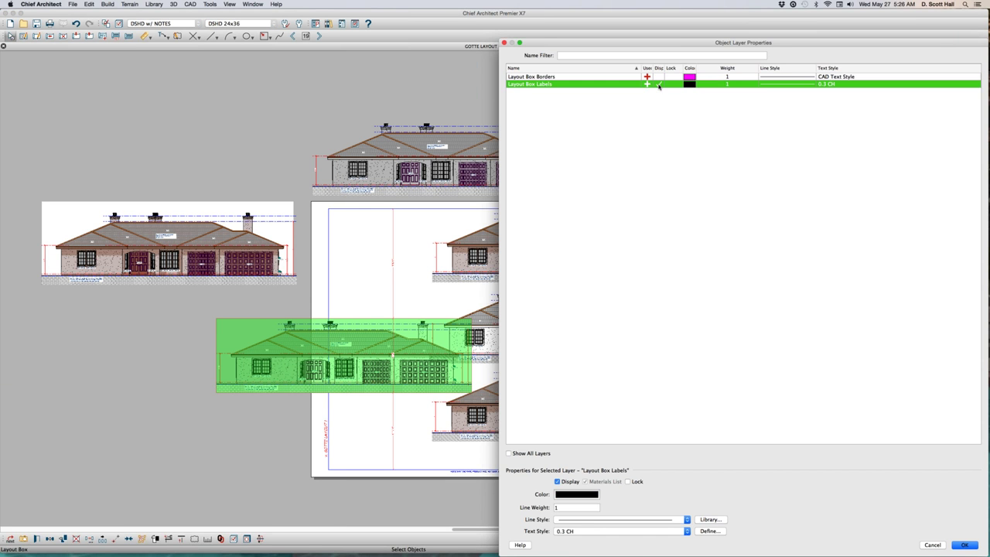
key("Return")
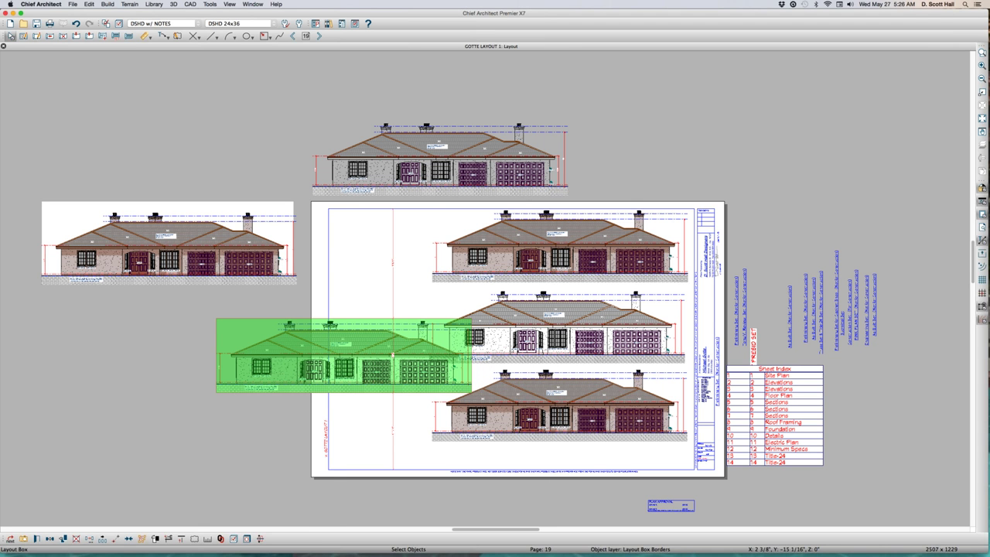
left_click(338, 380)
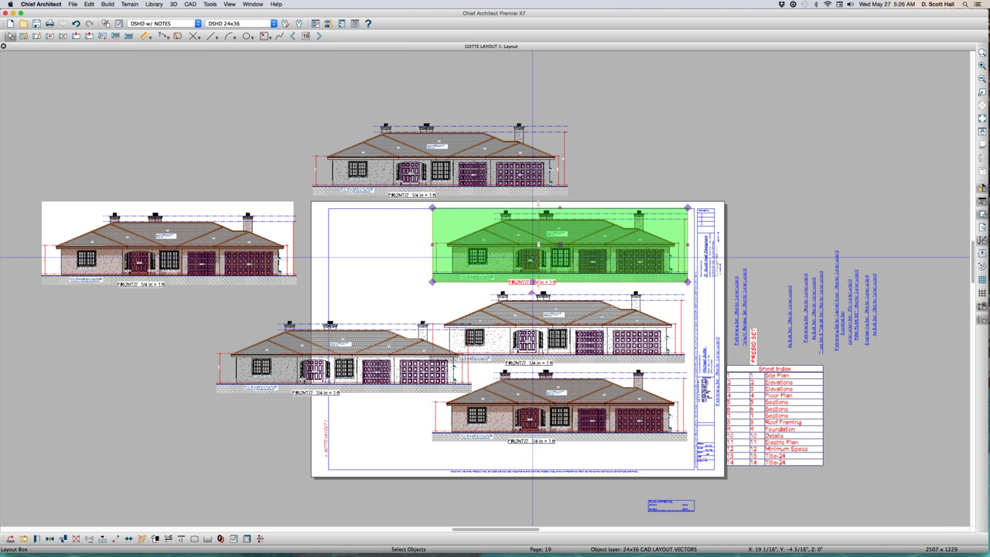
Hide the 24x36 CAD LAYOUT IMAGES layer from the top elevation's rendered picture so elevations show as line drawings.
left_click(532, 257)
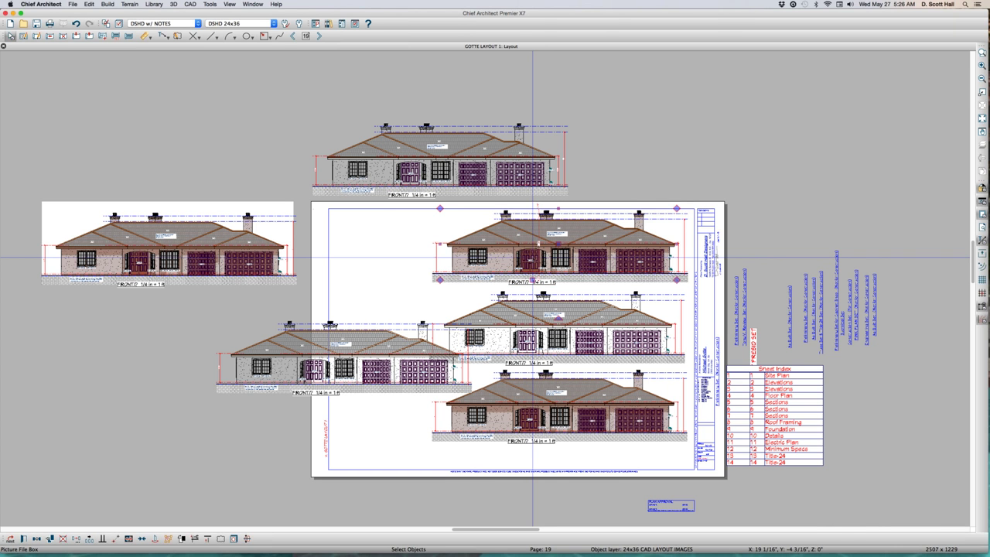
key("super+l")
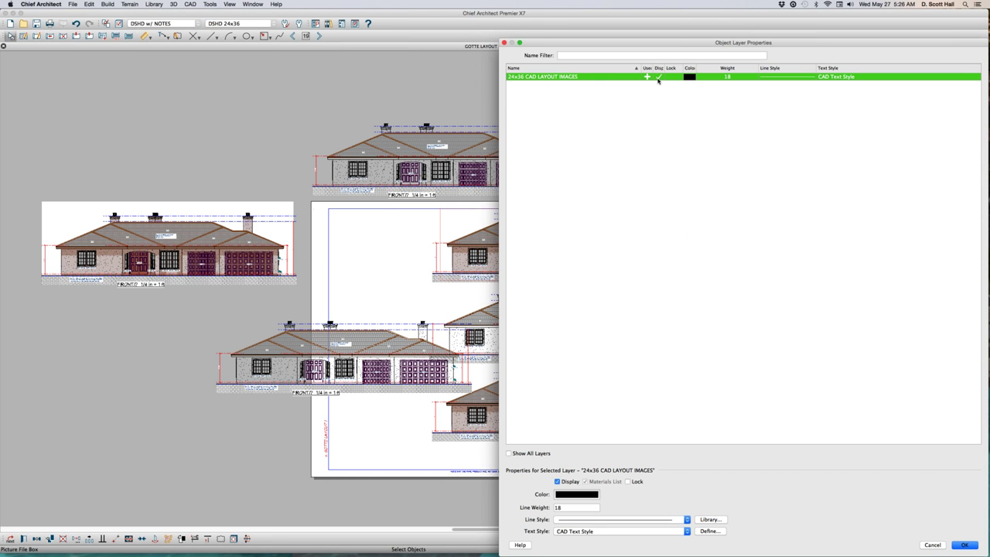
key("Return")
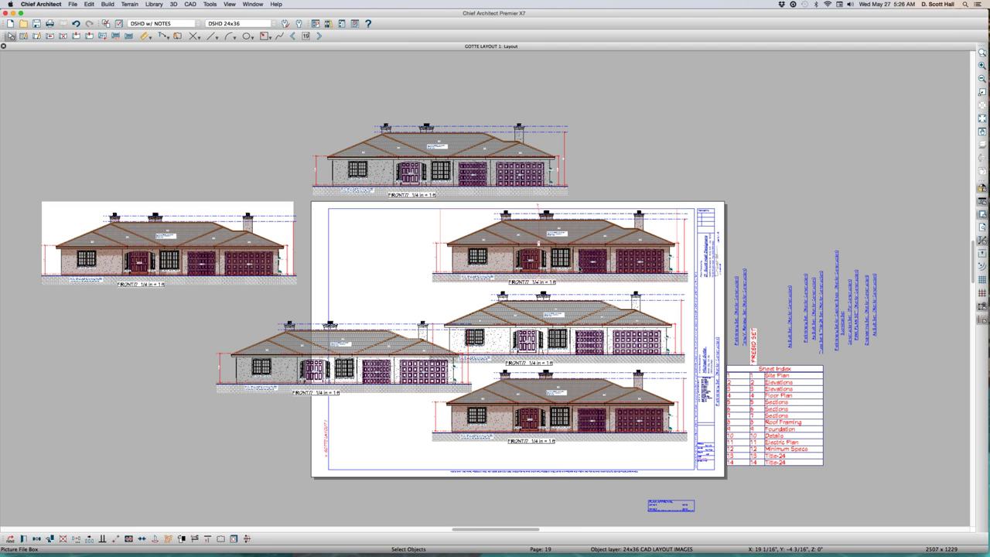
left_click(645, 169)
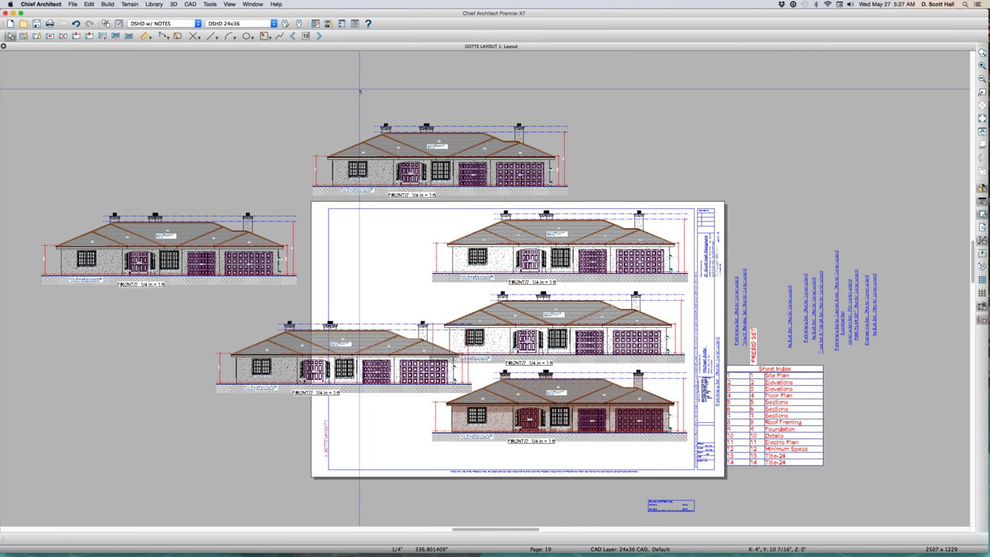